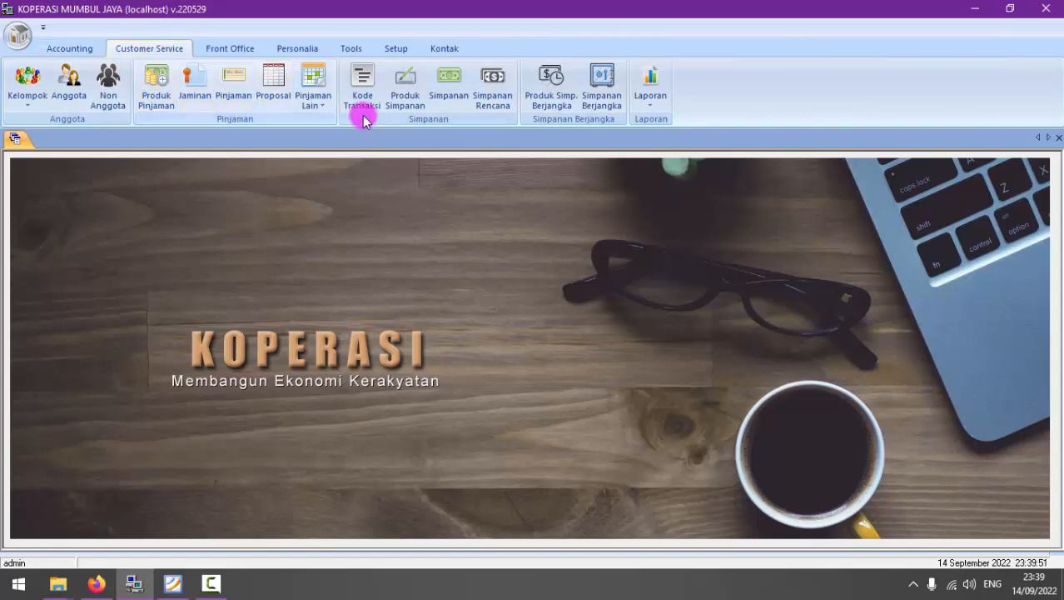
Open the Simpanan Pokok savings product for editing, starting at its Kode field.
{"action": "left_click", "coordinate": [404, 104]}
{"action": "left_click_drag", "start_coordinate": [471, 210], "coordinate": [418, 173]}
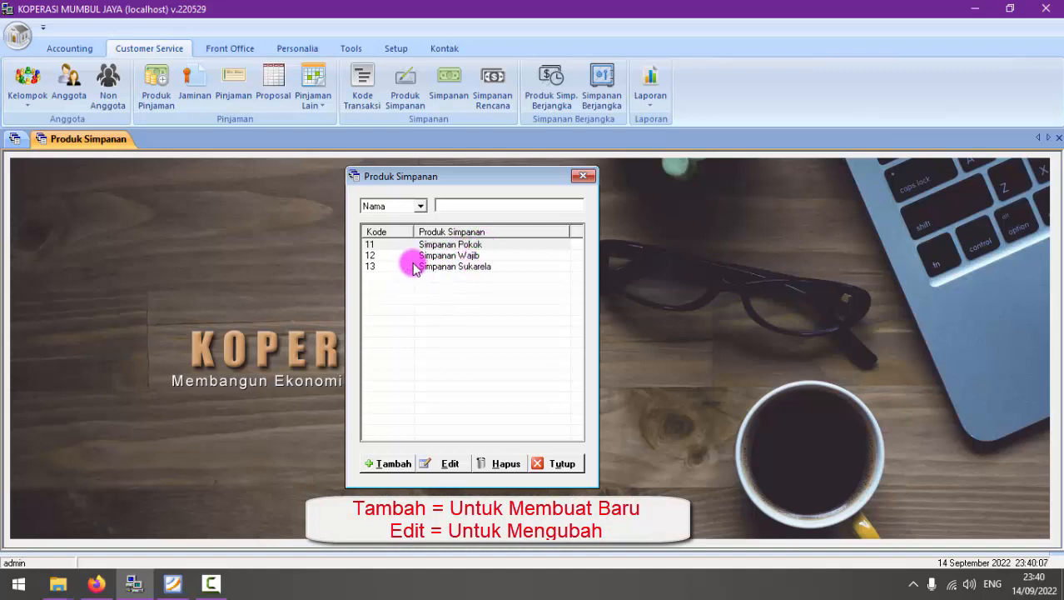
{"action": "left_click", "coordinate": [463, 245]}
{"action": "left_click", "coordinate": [444, 464]}
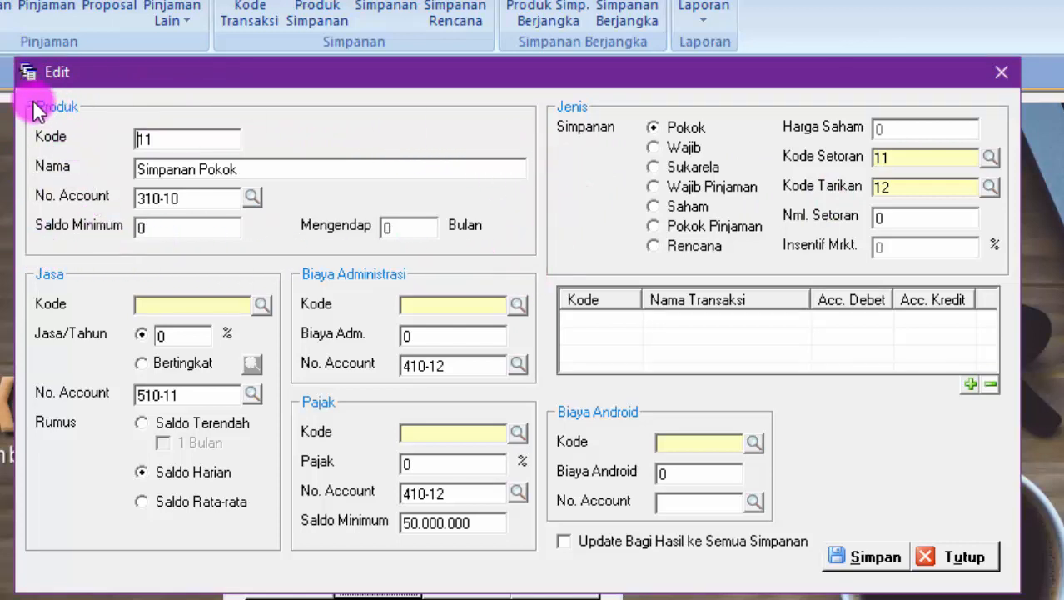
{"action": "double_click", "coordinate": [170, 140]}
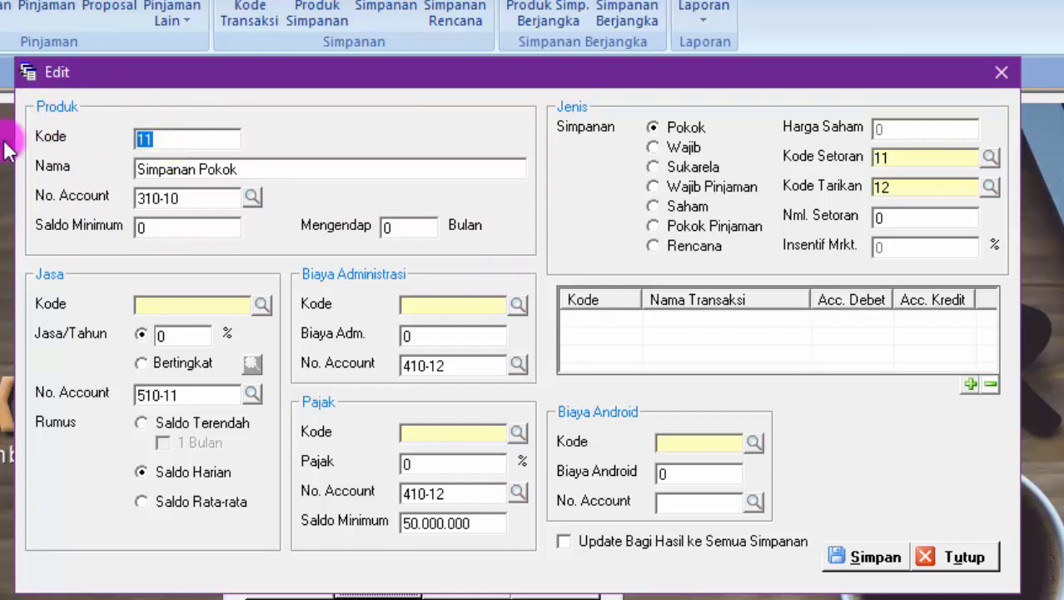
{"action": "left_click", "coordinate": [158, 139]}
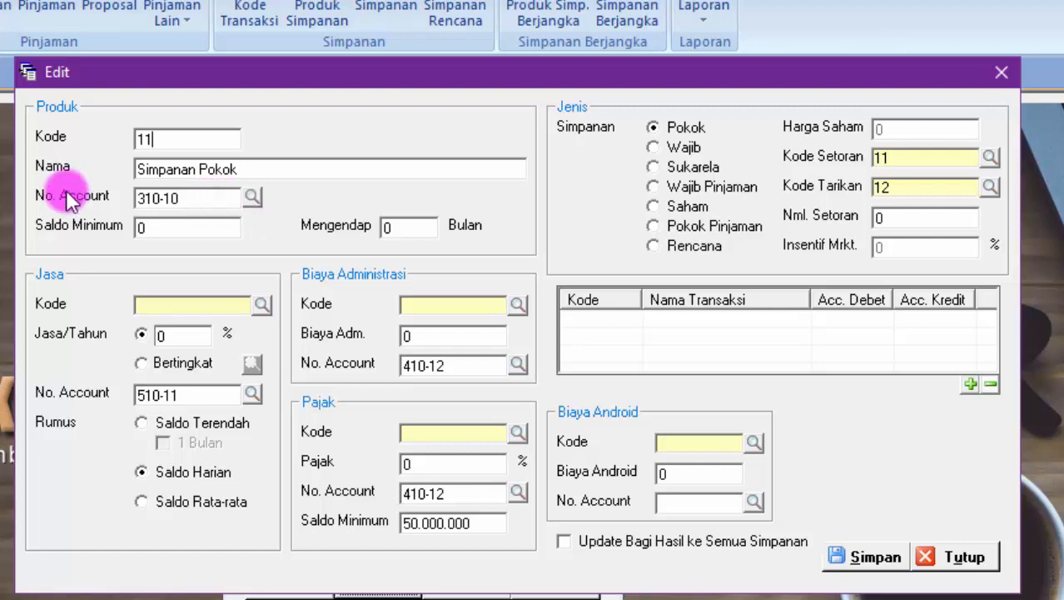
Look up account 310-10 SIMPANAN POKOK in the account list for the product's No. Account, and close the list.
{"action": "left_click", "coordinate": [253, 200]}
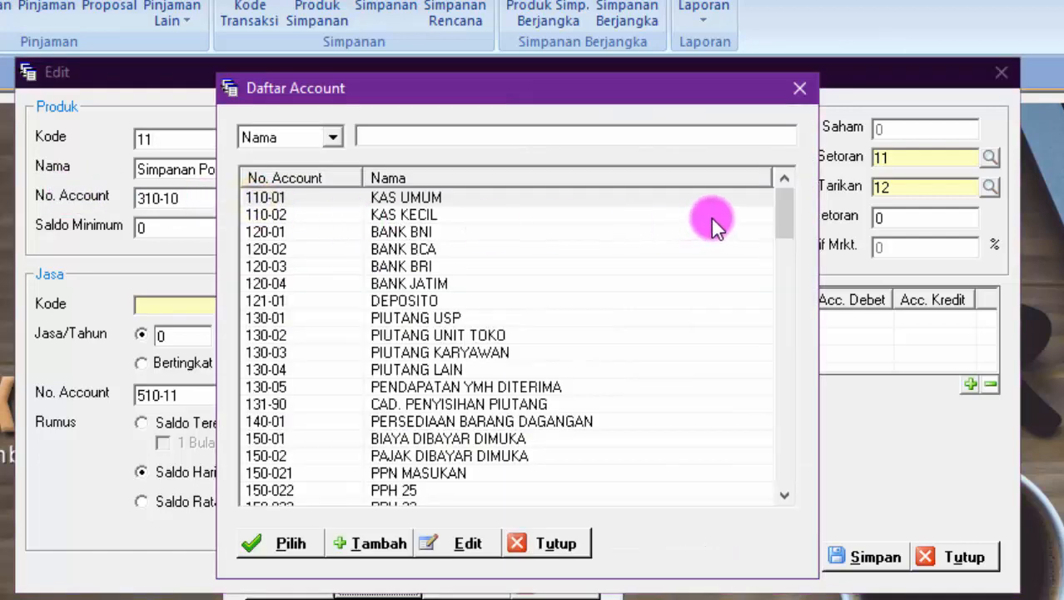
{"action": "scroll", "coordinate": [774, 225], "scroll_direction": "down", "scroll_amount": 18}
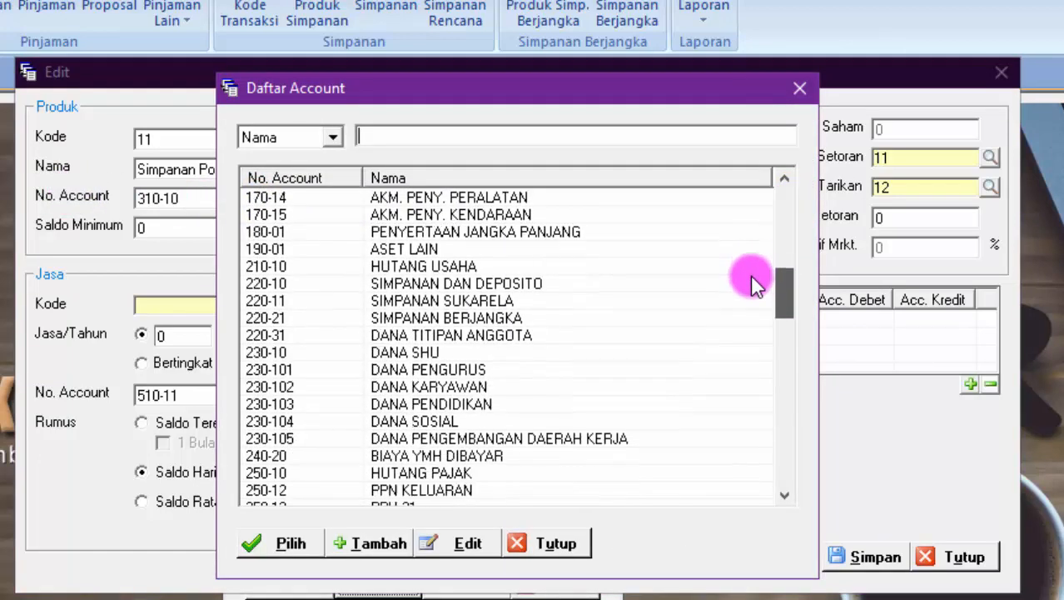
{"action": "scroll", "coordinate": [744, 367], "scroll_direction": "down", "scroll_amount": 5}
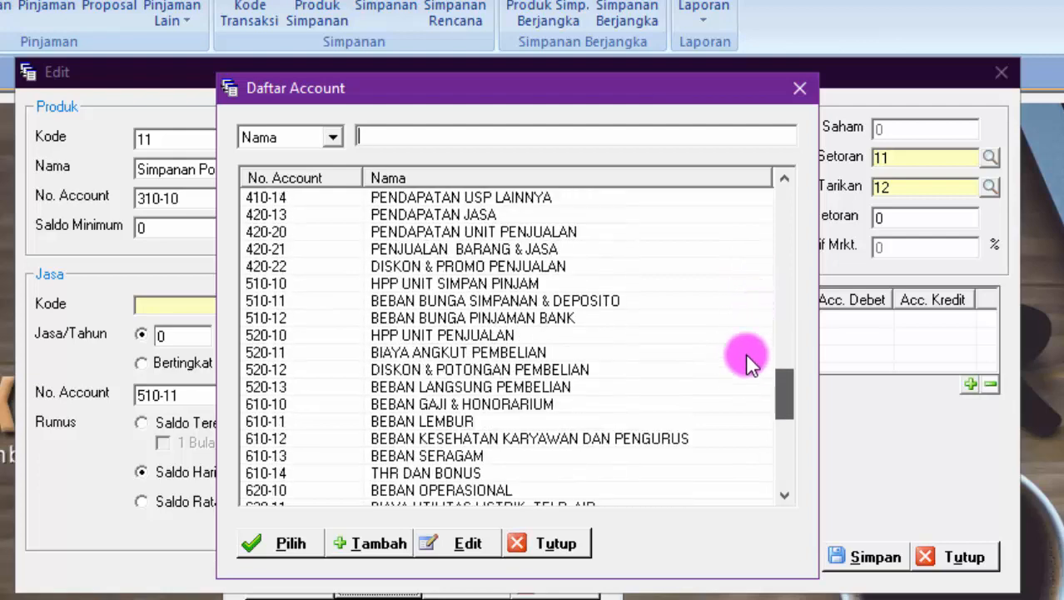
{"action": "scroll", "coordinate": [749, 361], "scroll_direction": "up", "scroll_amount": 8}
{"action": "scroll", "coordinate": [758, 329], "scroll_direction": "down", "scroll_amount": 2}
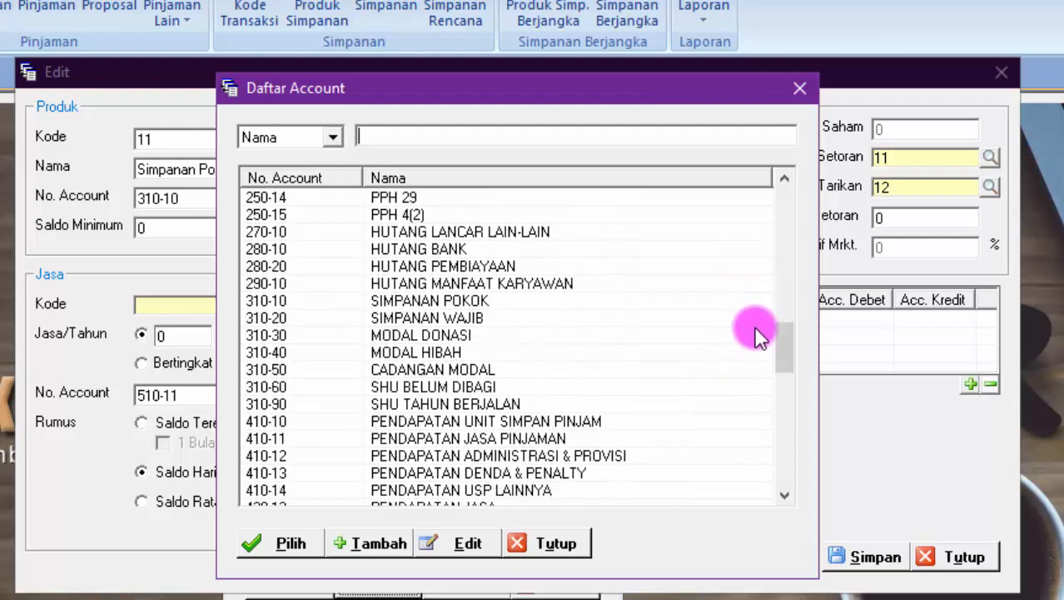
{"action": "left_click", "coordinate": [276, 298]}
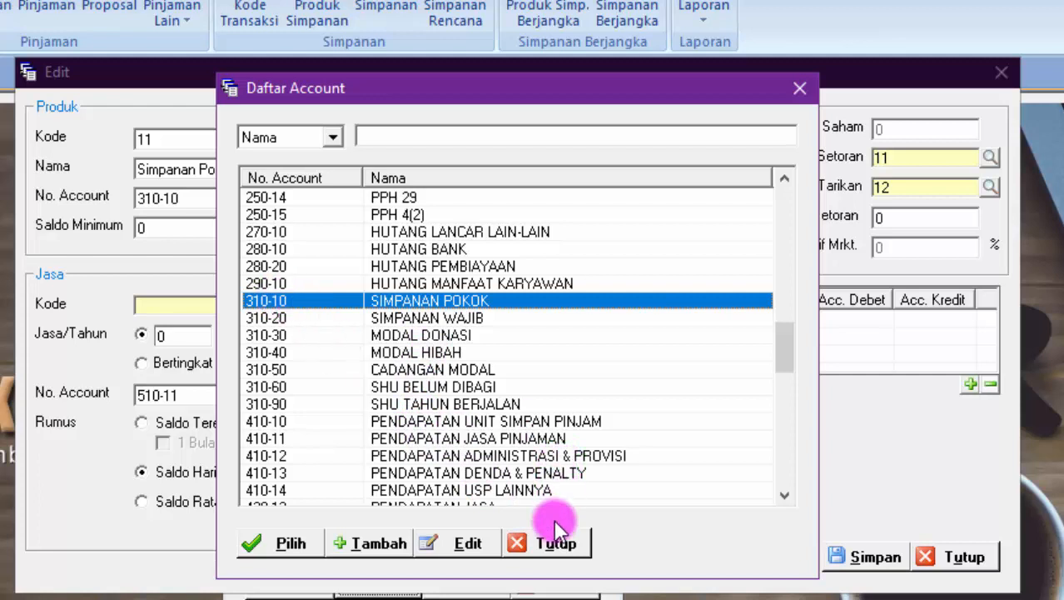
{"action": "left_click", "coordinate": [560, 547]}
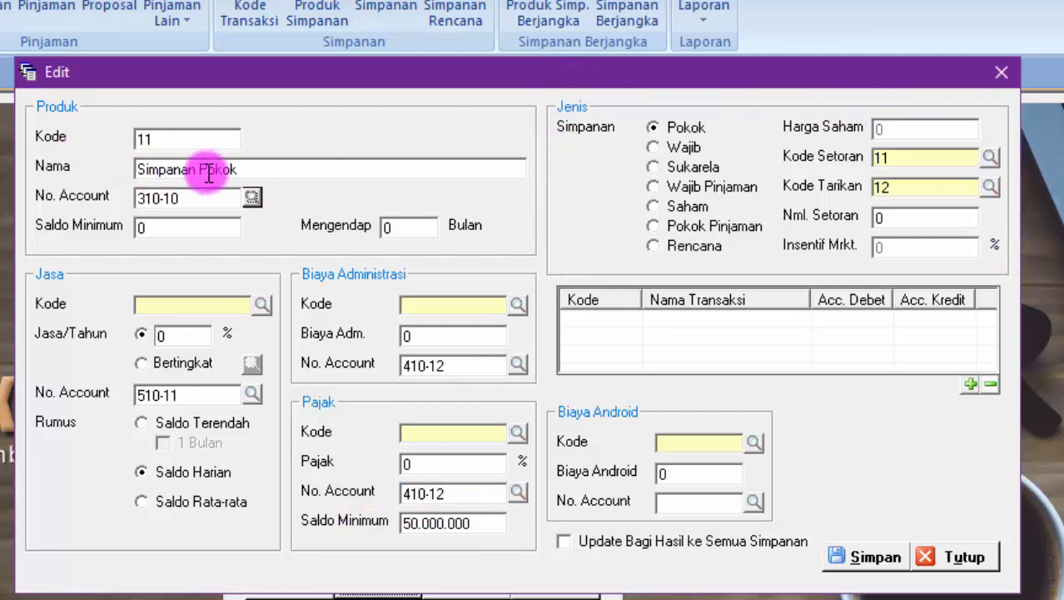
Set the savings type to Pokok and the Kode Setoran to 11 Setoran Tunai.
{"action": "left_click", "coordinate": [655, 126]}
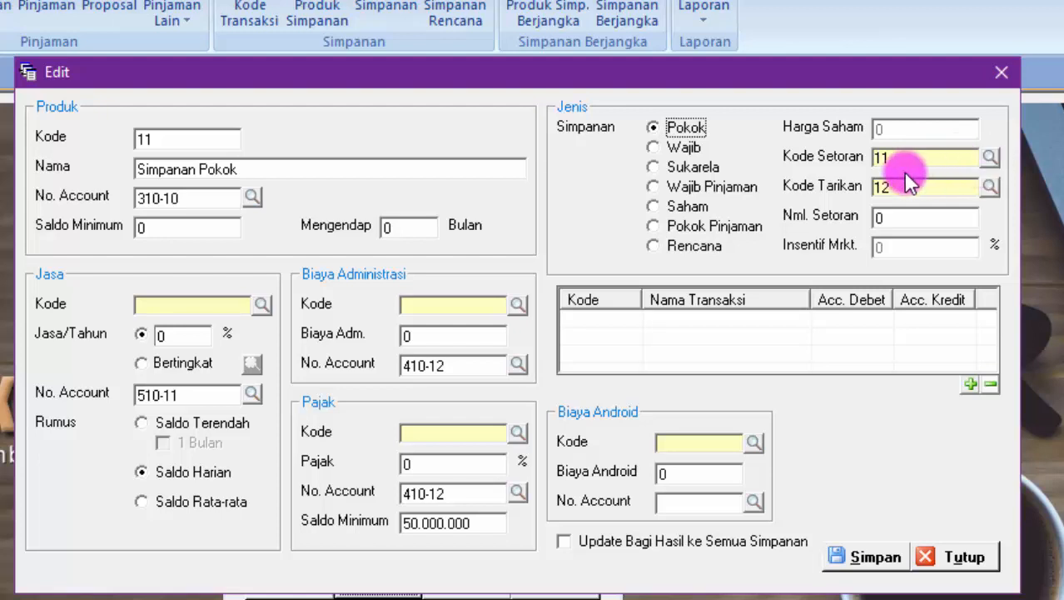
{"action": "left_click", "coordinate": [990, 156]}
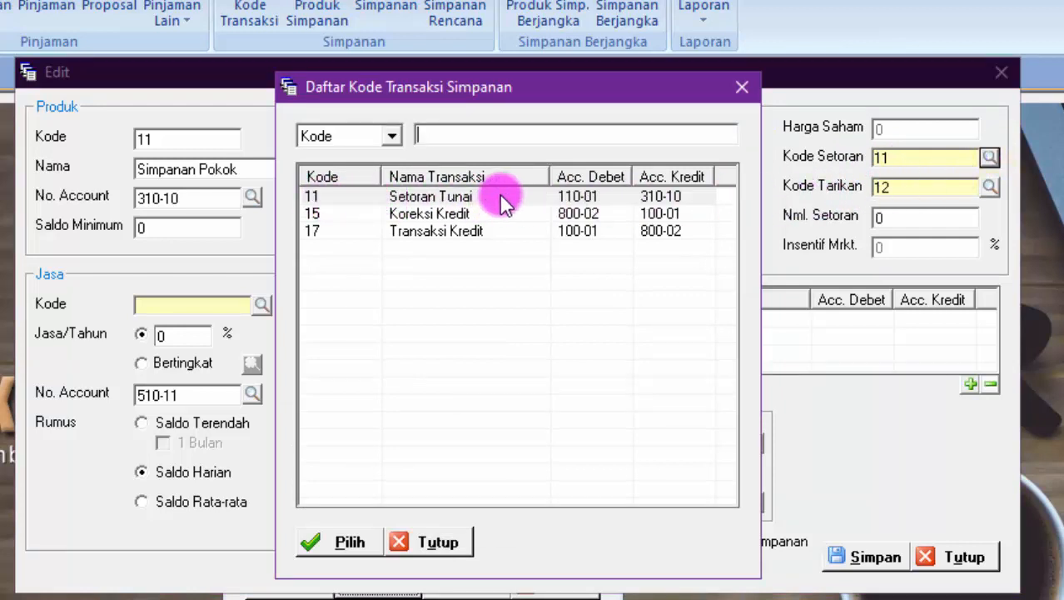
{"action": "left_click", "coordinate": [427, 198]}
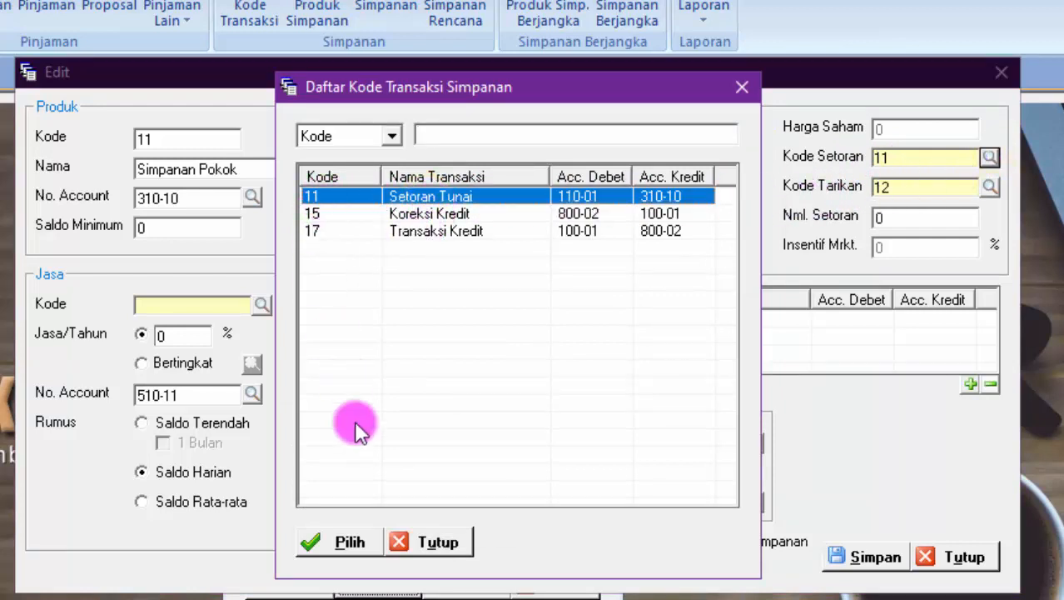
{"action": "left_click", "coordinate": [341, 539]}
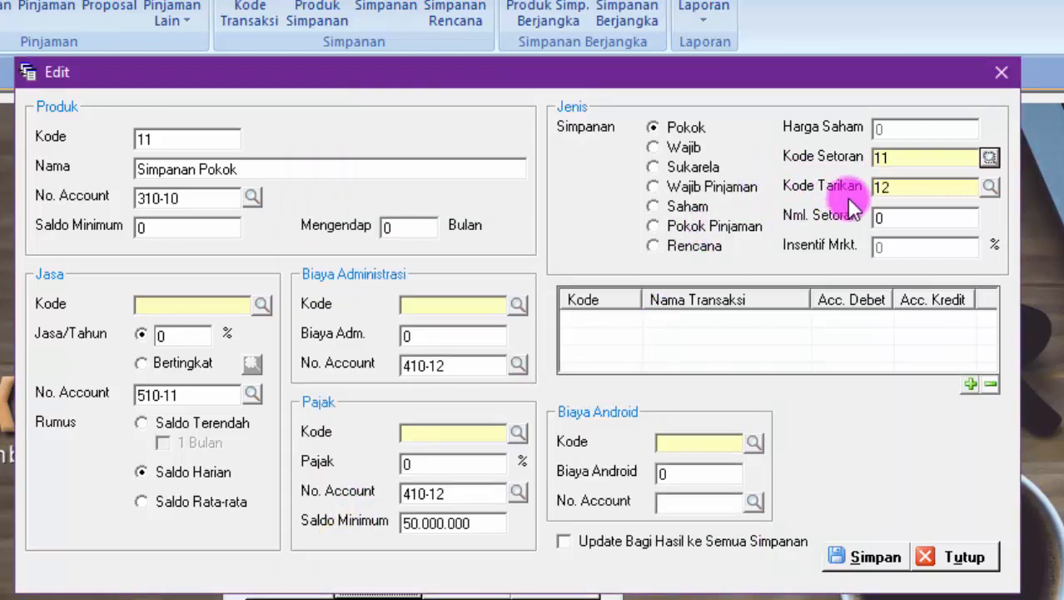
Set the Kode Tarikan to transaction code 12 Tarikan Tunai.
{"action": "left_click", "coordinate": [989, 186]}
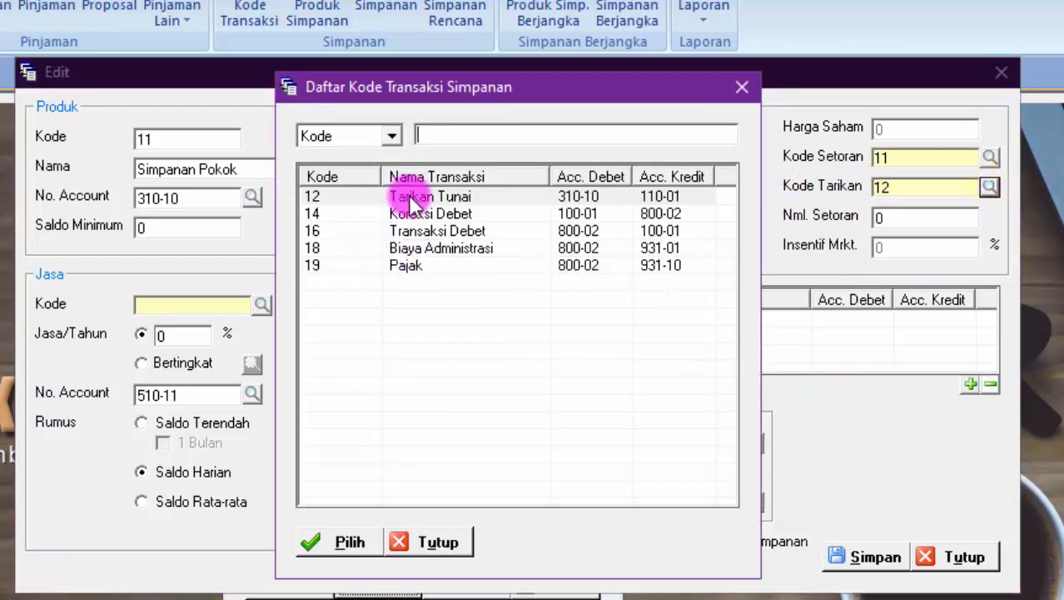
{"action": "left_click", "coordinate": [457, 197]}
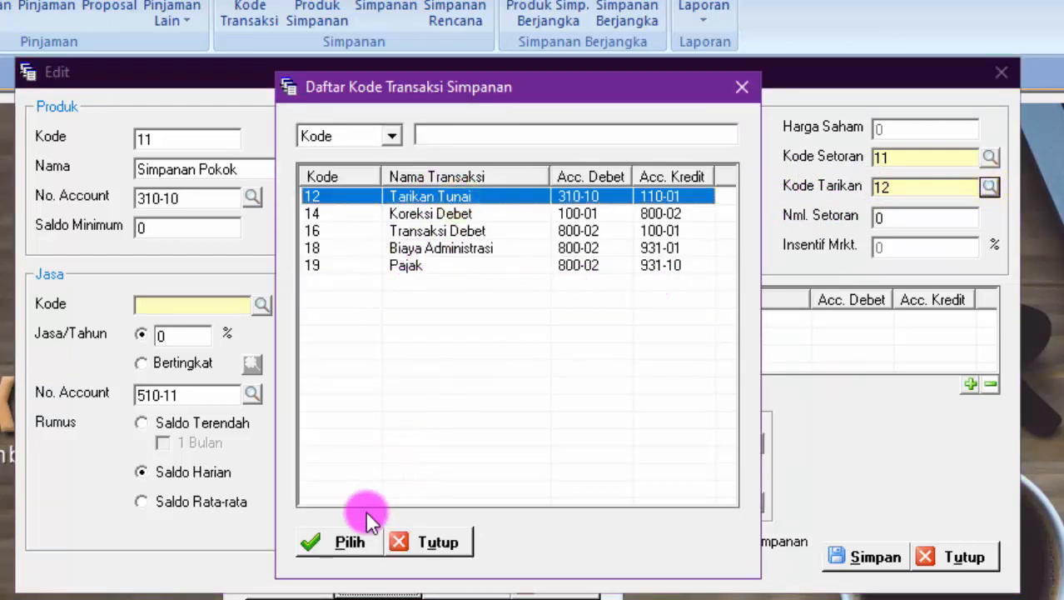
{"action": "left_click", "coordinate": [350, 540]}
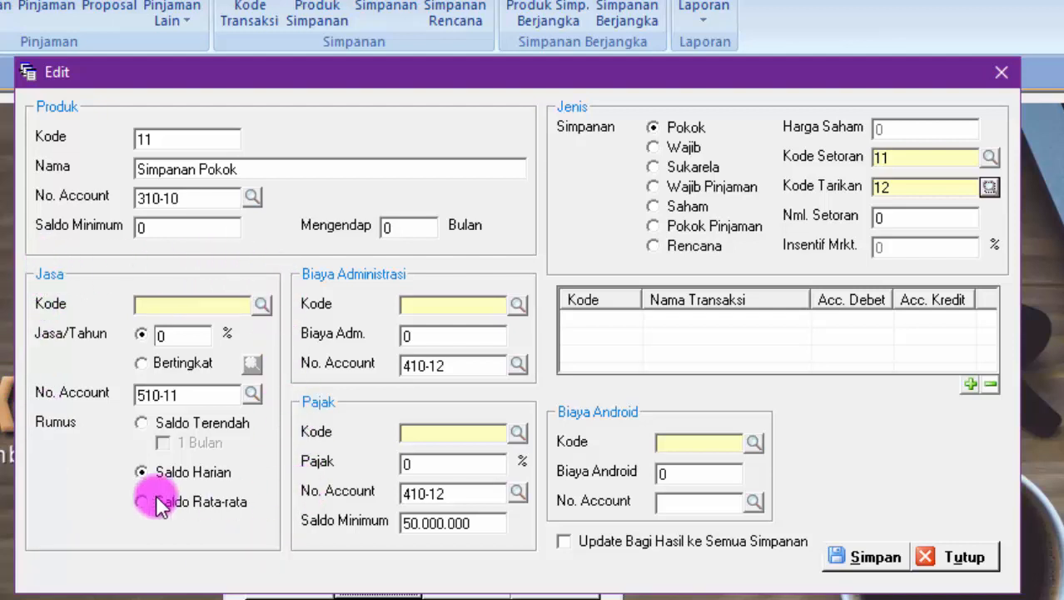
Check the transaction codes available for Jasa, and assign account 510-11 BEBAN BUNGA SIMPANAN & DEPOSITO as the Jasa No. Account.
{"action": "left_click", "coordinate": [260, 305]}
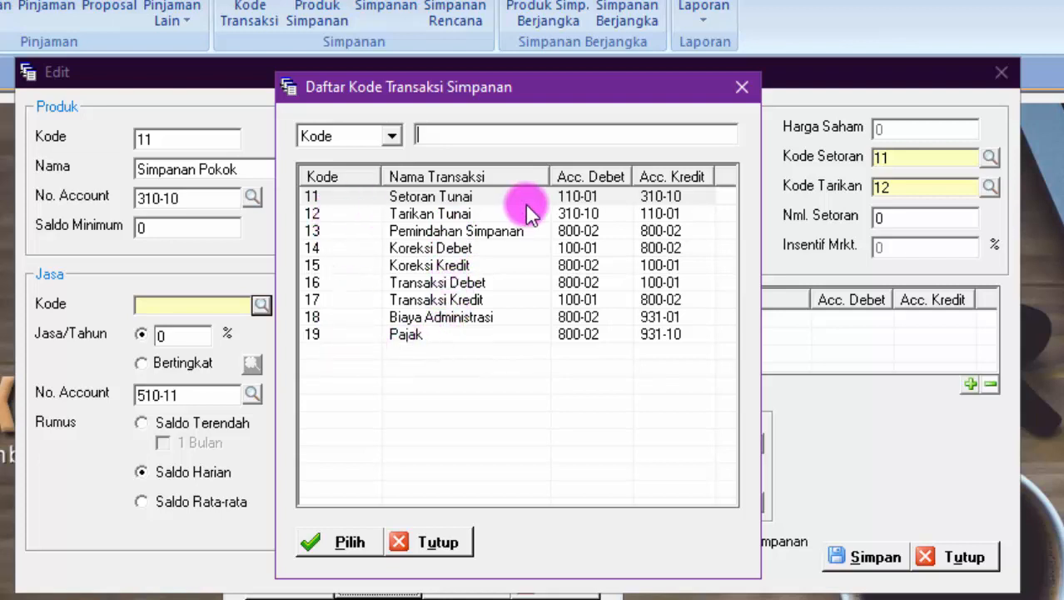
{"action": "left_click", "coordinate": [744, 84]}
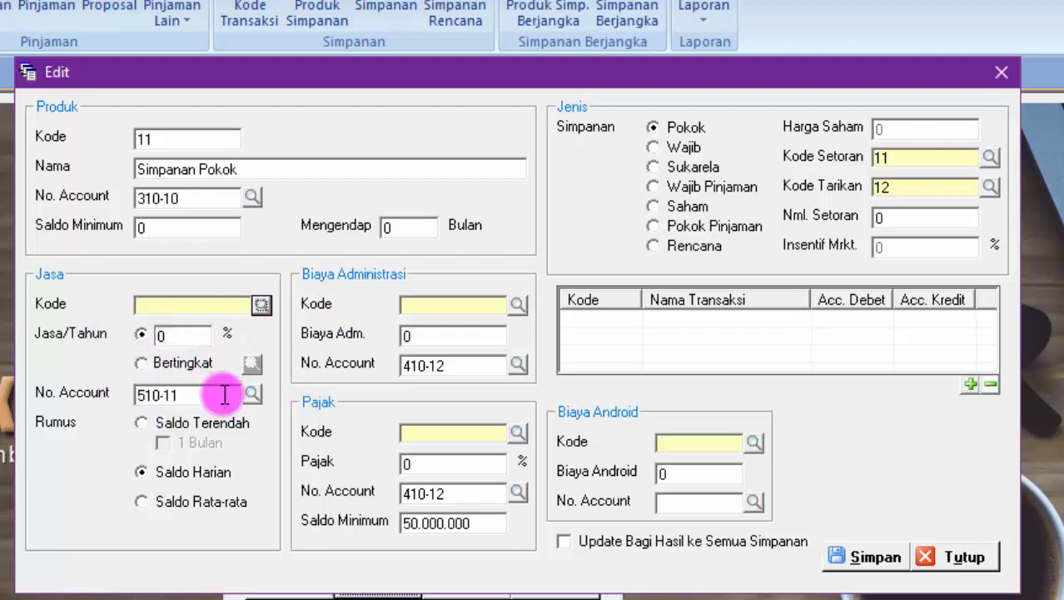
{"action": "left_click", "coordinate": [173, 336]}
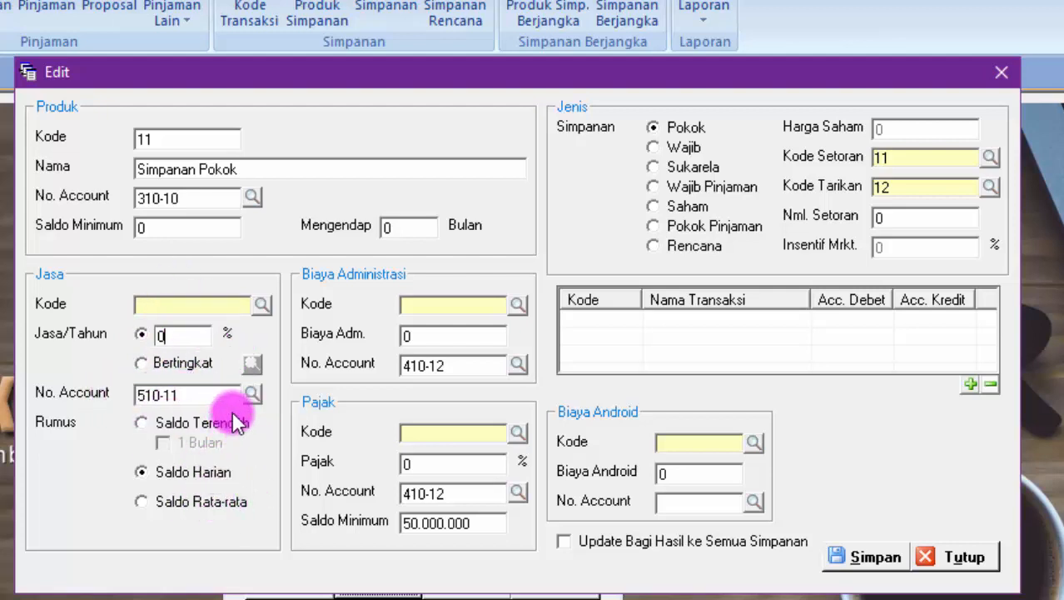
{"action": "left_click", "coordinate": [252, 393]}
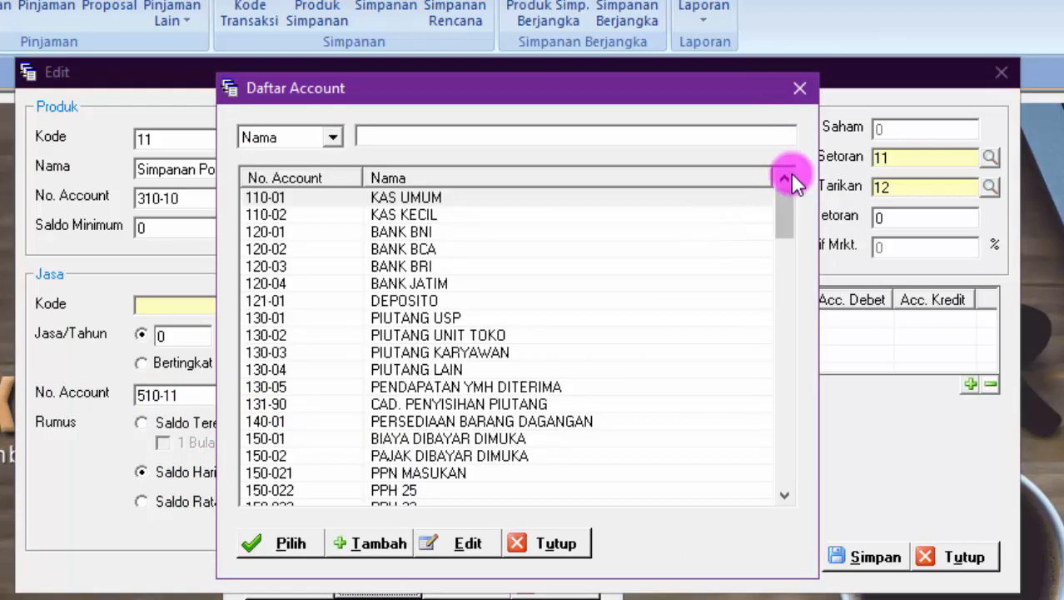
{"action": "left_click_drag", "start_coordinate": [786, 202], "coordinate": [783, 384]}
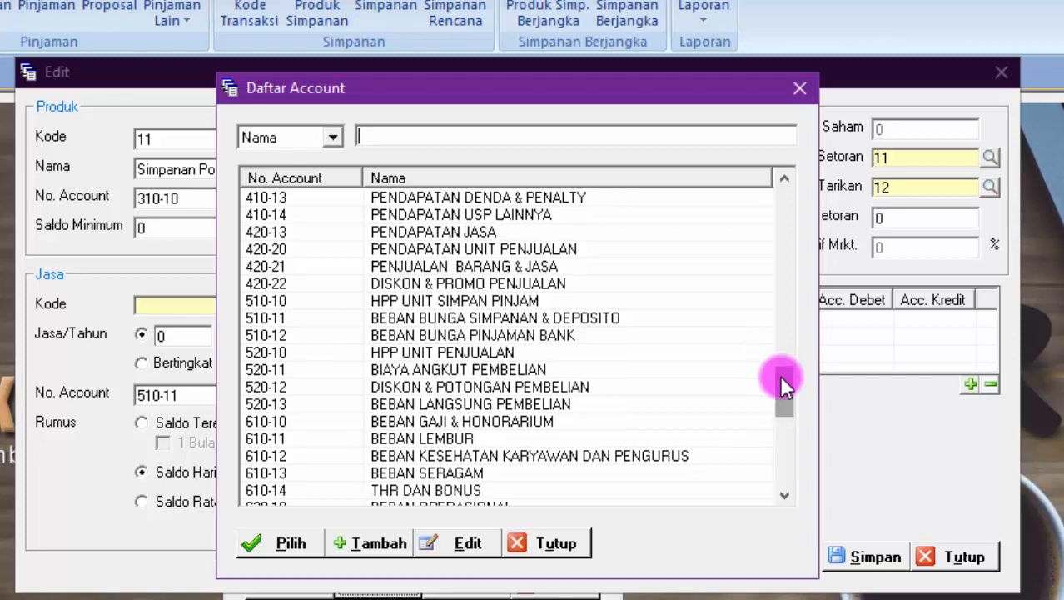
{"action": "left_click", "coordinate": [487, 318]}
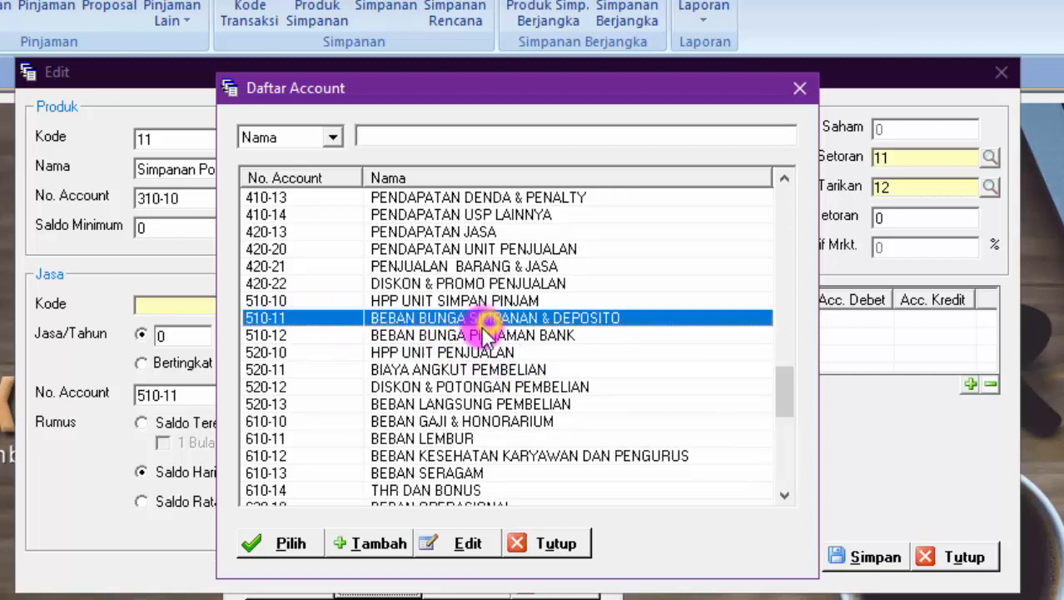
{"action": "left_click", "coordinate": [291, 542]}
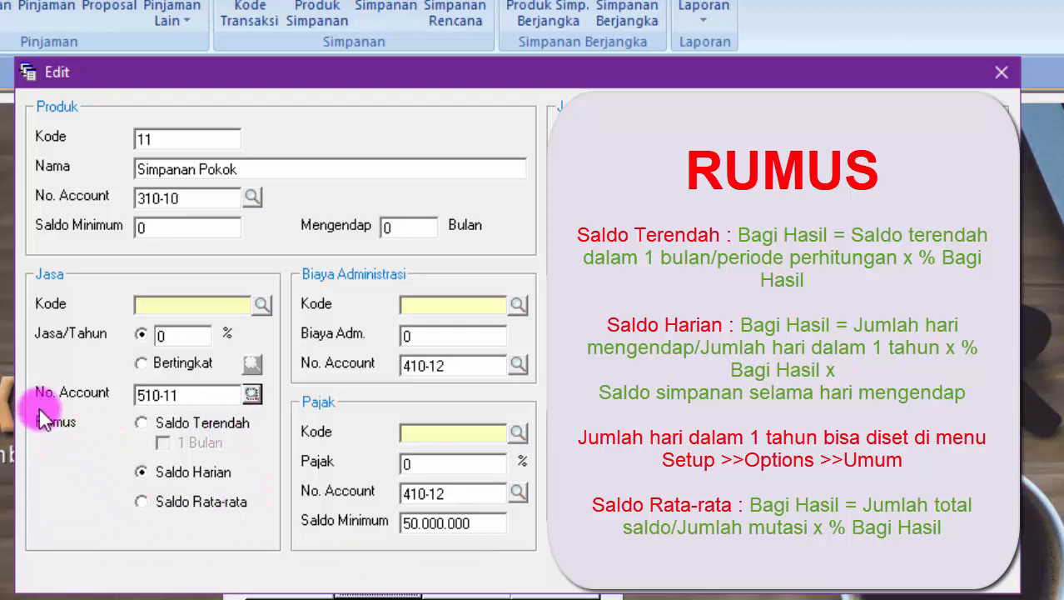
Enable the 1 Bulan option under Saldo Terendah, and set the Jasa formula to Saldo Harian.
{"action": "left_click", "coordinate": [143, 422]}
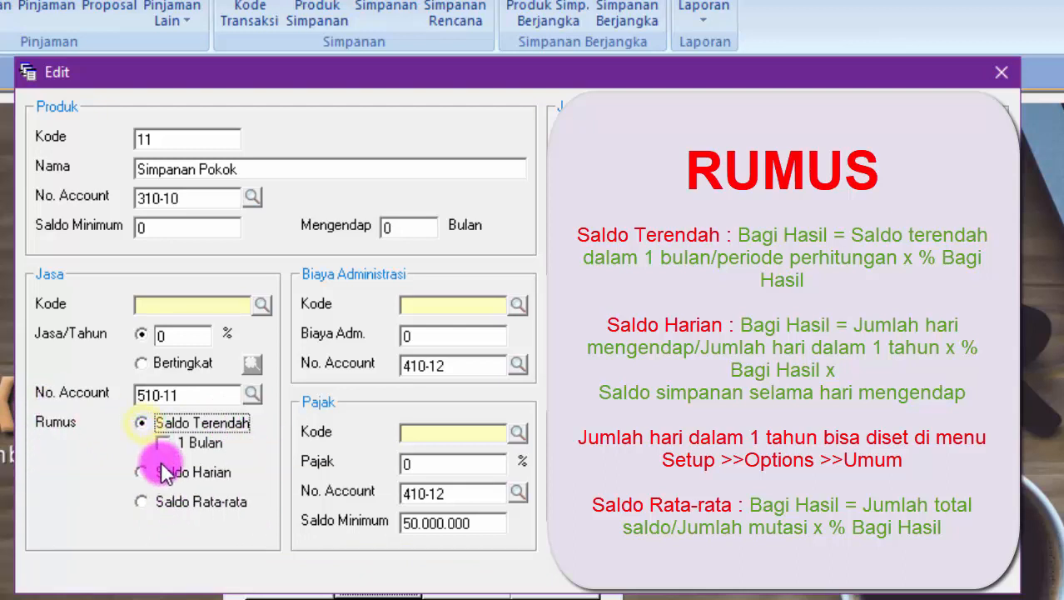
{"action": "left_click", "coordinate": [162, 444]}
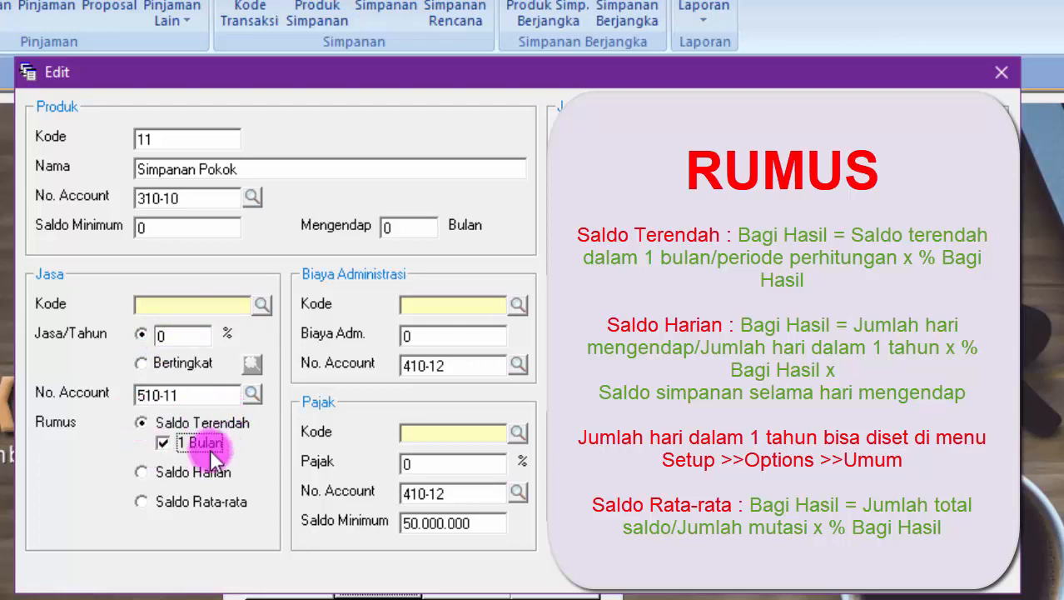
{"action": "left_click", "coordinate": [141, 471]}
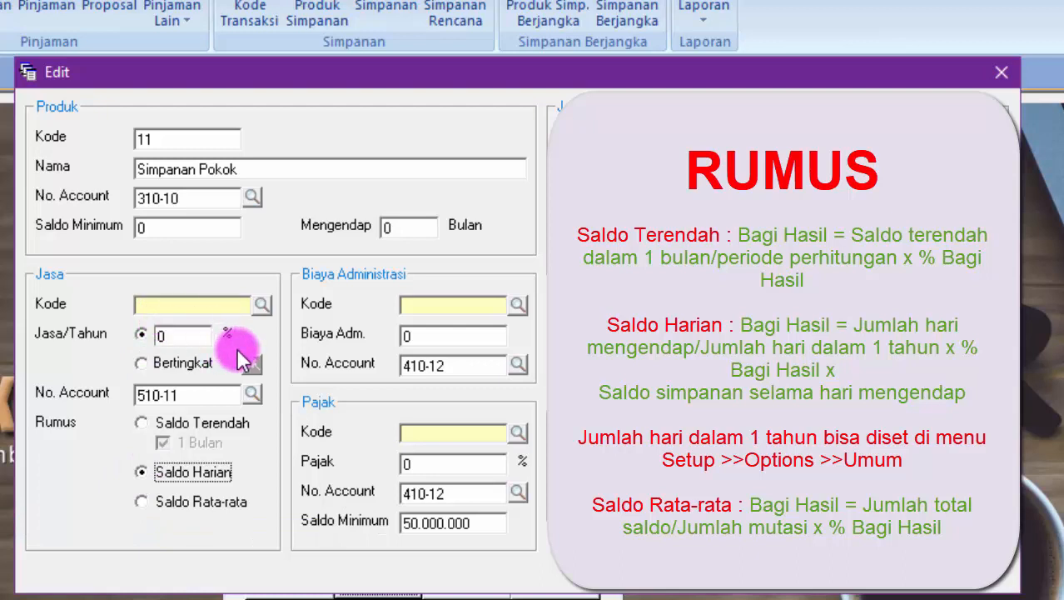
{"action": "mouse_move", "coordinate": [204, 478]}
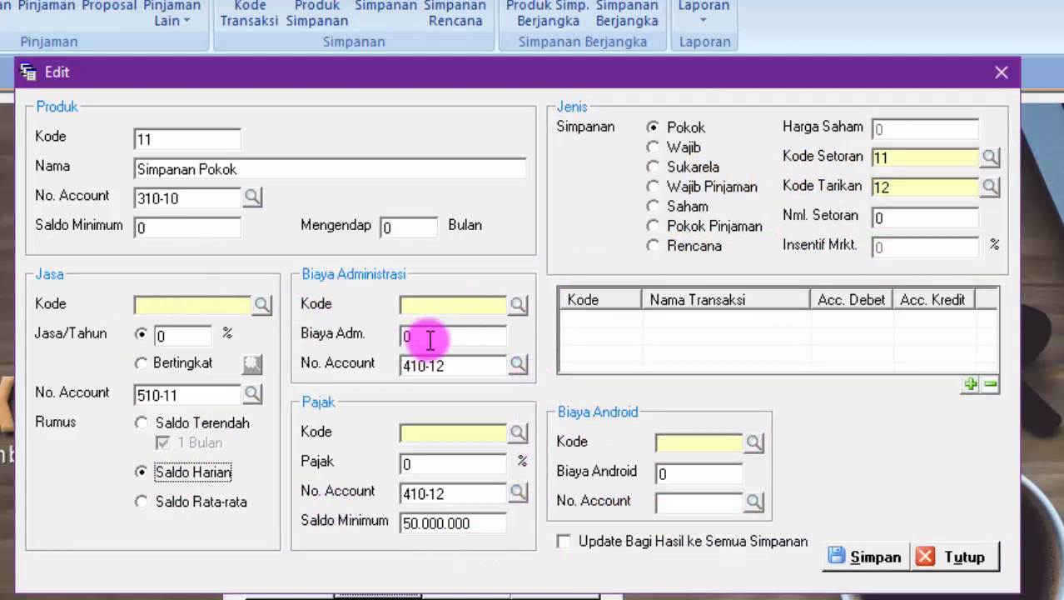
{"action": "left_click", "coordinate": [517, 304]}
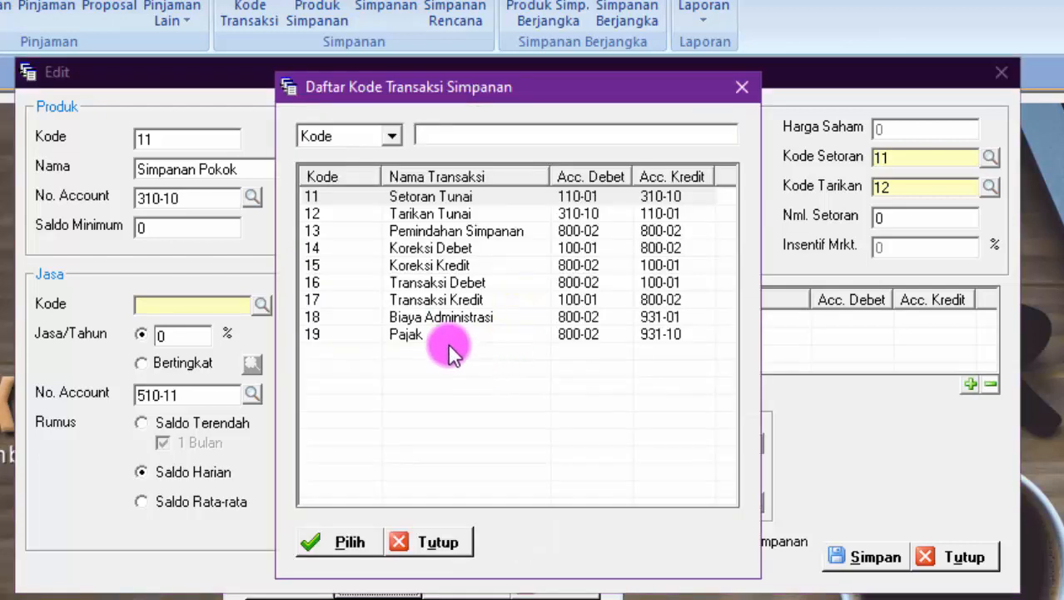
{"action": "left_click", "coordinate": [741, 87]}
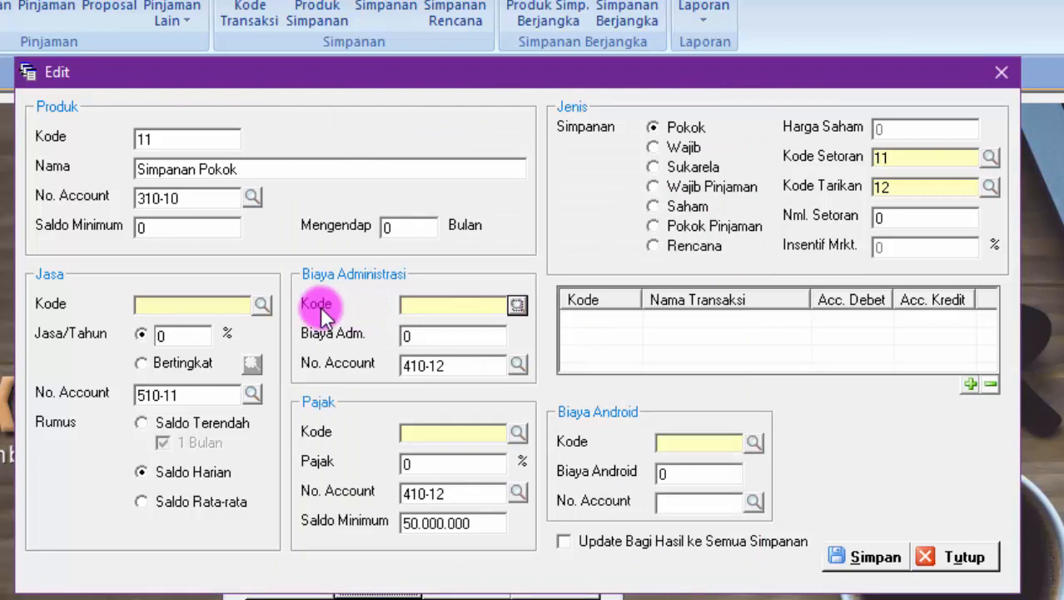
{"action": "left_click", "coordinate": [518, 305]}
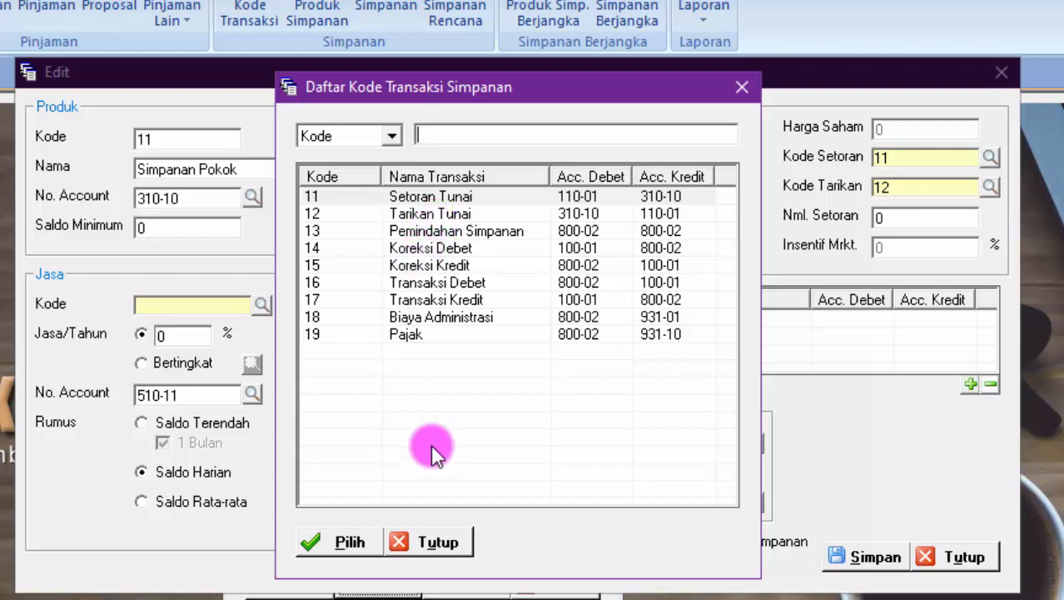
{"action": "left_click", "coordinate": [457, 538]}
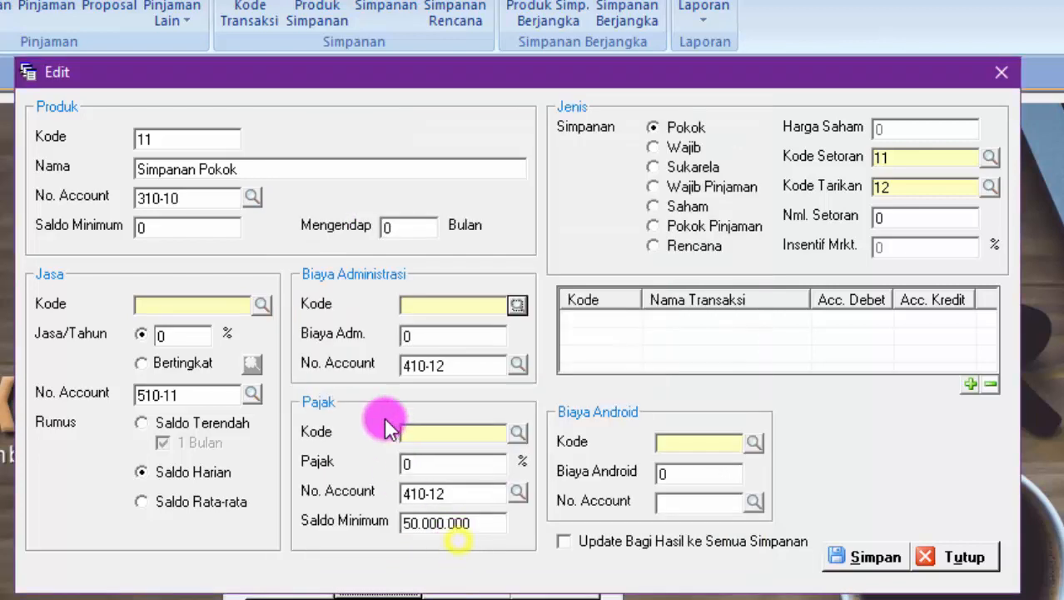
Set the Biaya Administrasi Kode to transaction code 18 Biaya Administrasi.
{"action": "left_click", "coordinate": [516, 305]}
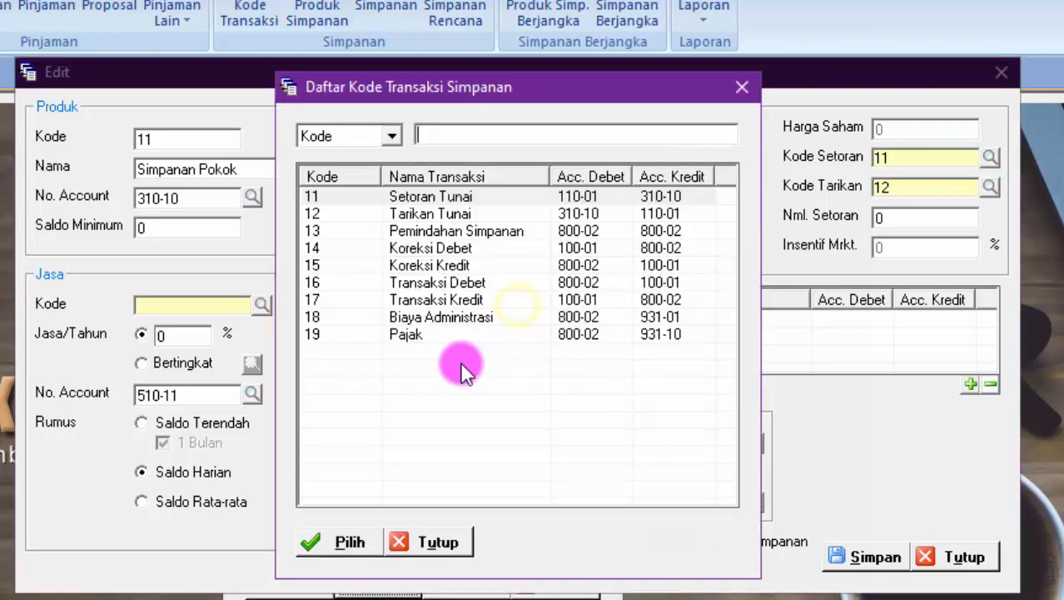
{"action": "left_click_drag", "start_coordinate": [363, 84], "coordinate": [375, 61]}
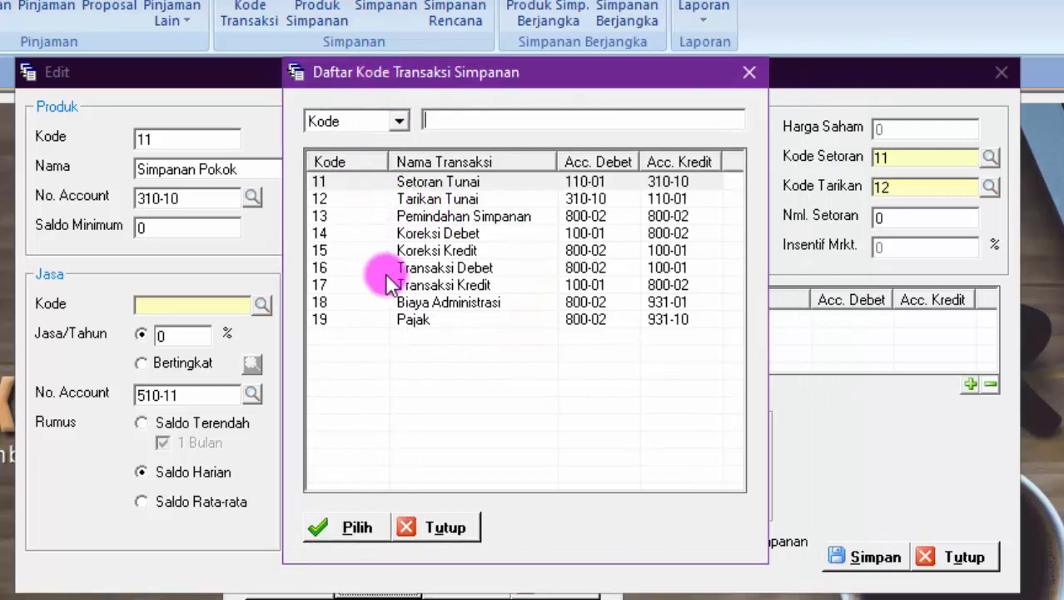
{"action": "left_click", "coordinate": [325, 305]}
{"action": "left_click", "coordinate": [329, 526]}
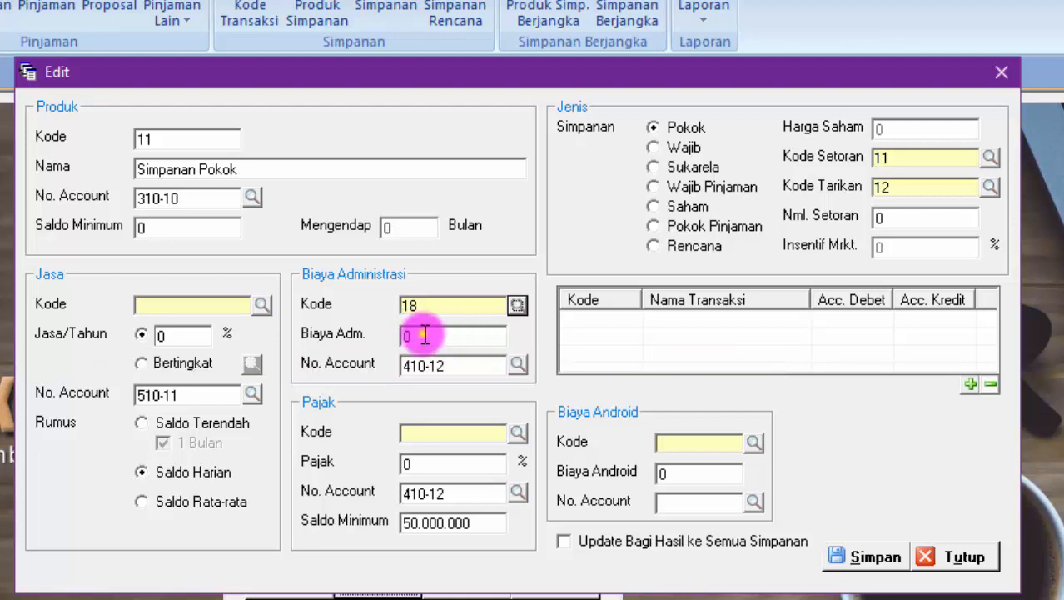
Assign account 410-12 PENDAPATAN ADMINISTRASI & PROVISI as the Biaya Administrasi No. Account.
{"action": "left_click", "coordinate": [425, 334]}
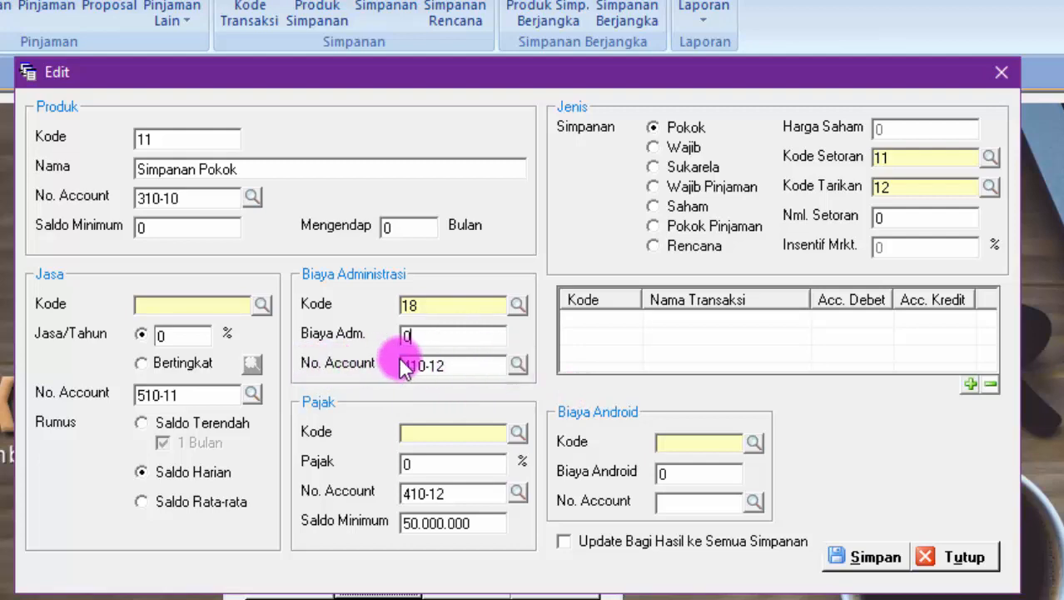
{"action": "left_click", "coordinate": [518, 361]}
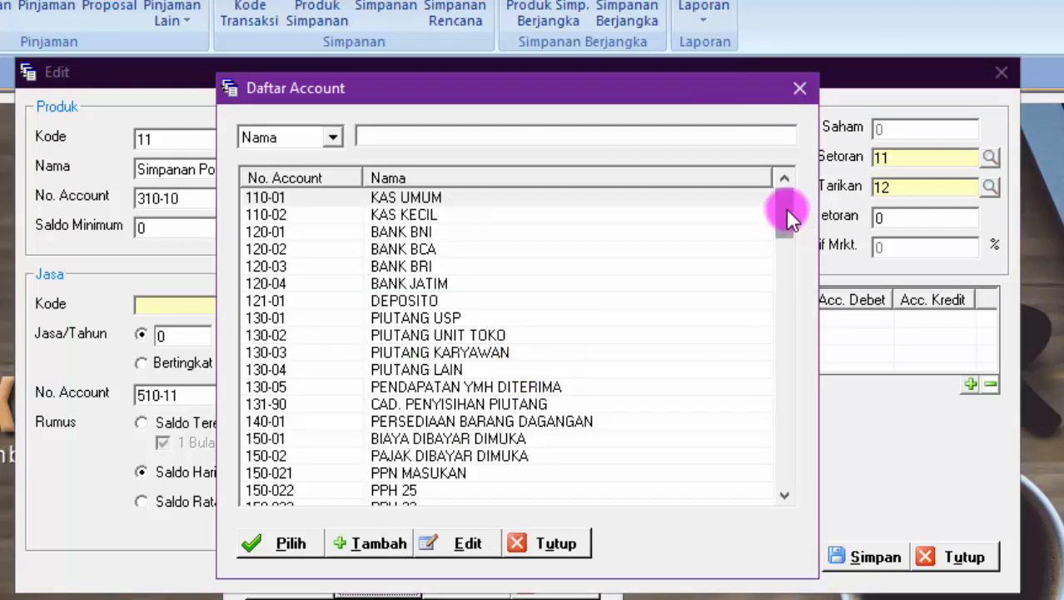
{"action": "left_click_drag", "start_coordinate": [786, 209], "coordinate": [781, 379]}
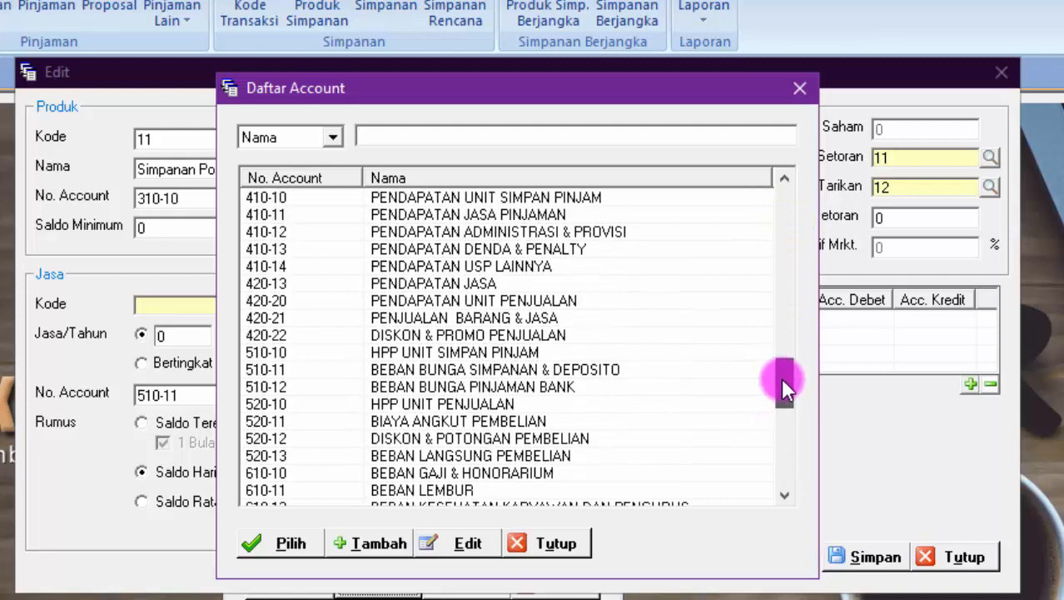
{"action": "left_click", "coordinate": [604, 233]}
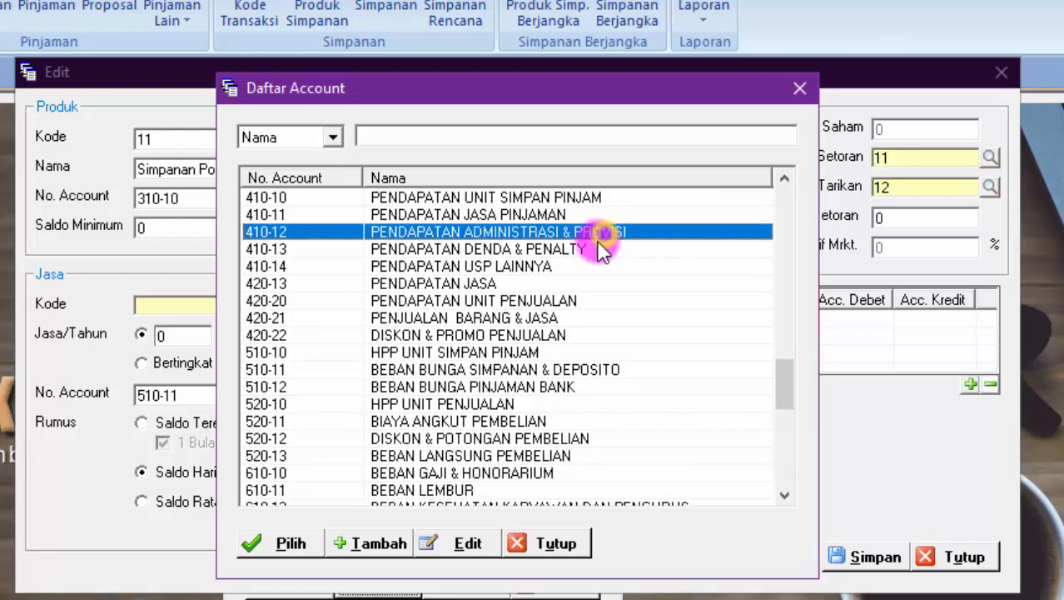
{"action": "left_click", "coordinate": [288, 537]}
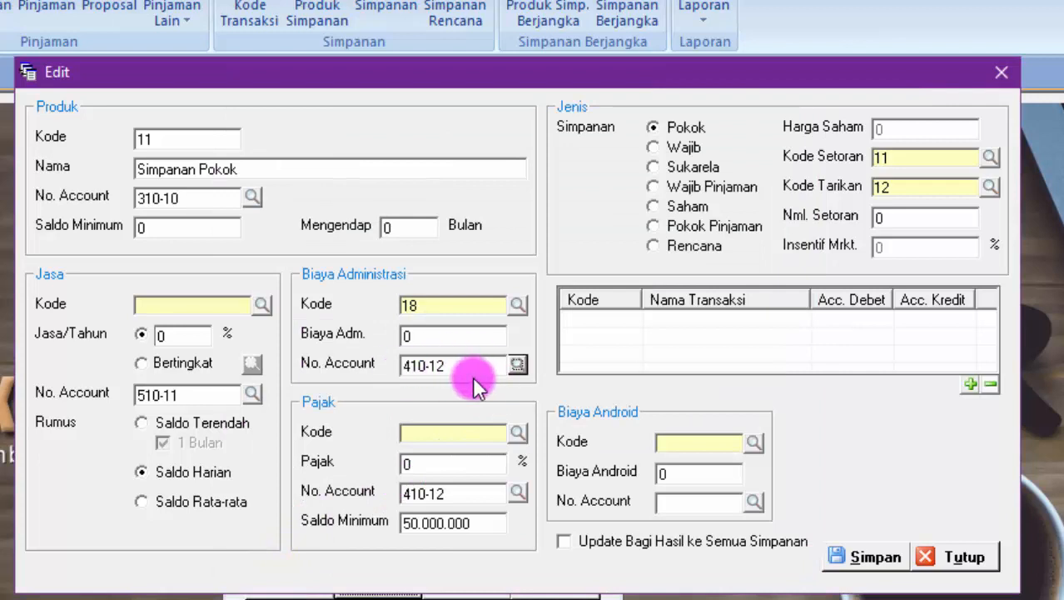
Set the Pajak Kode to transaction code 19.
{"action": "left_click", "coordinate": [517, 432]}
{"action": "left_click", "coordinate": [409, 335]}
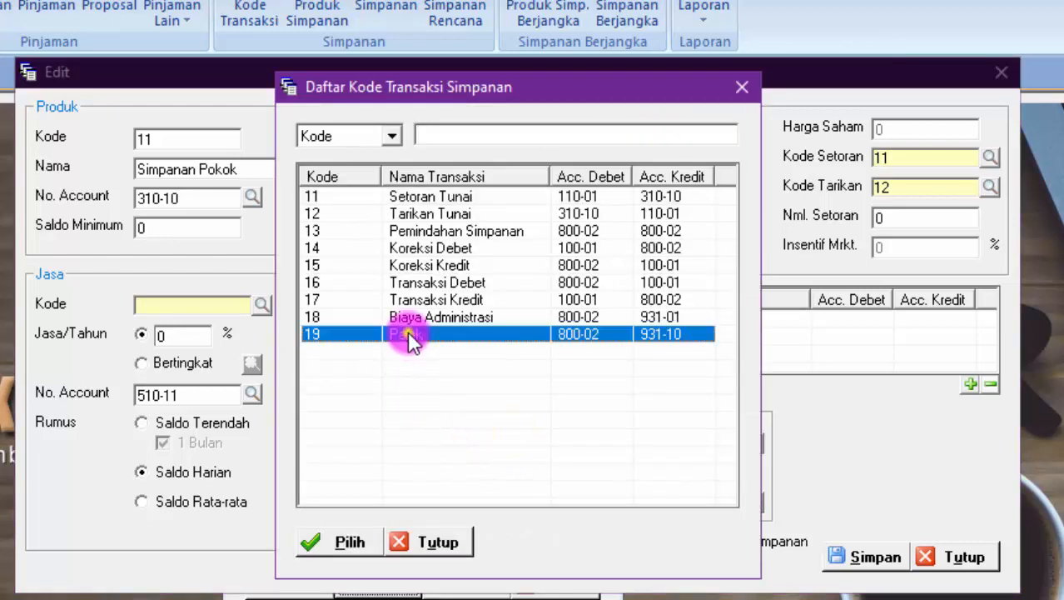
{"action": "left_click", "coordinate": [354, 541]}
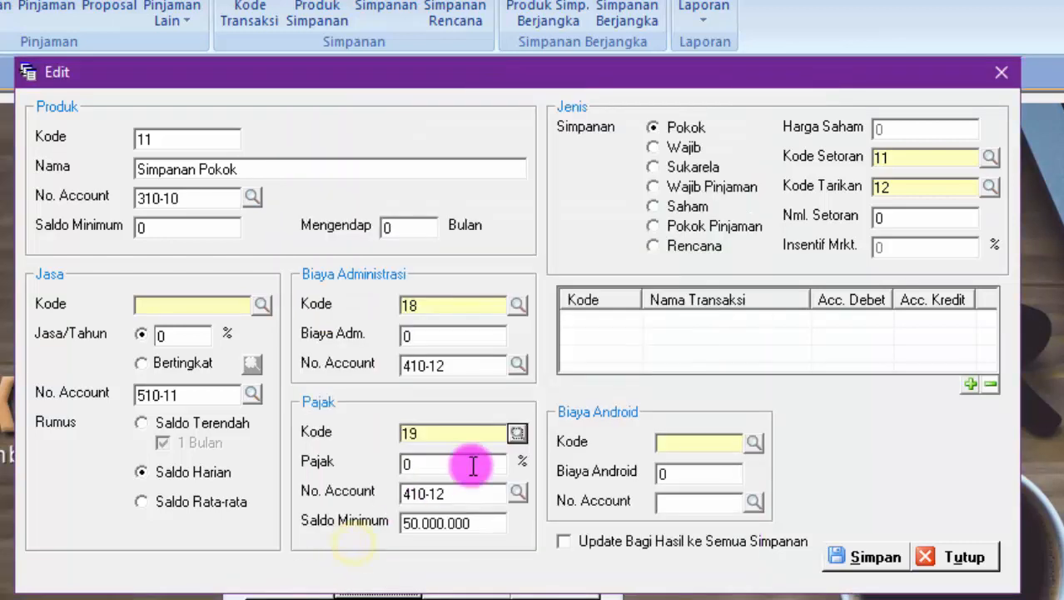
Assign account 410-12 PENDAPATAN ADMINISTRASI & PROVISI as the Pajak No. Account.
{"action": "left_click", "coordinate": [412, 464]}
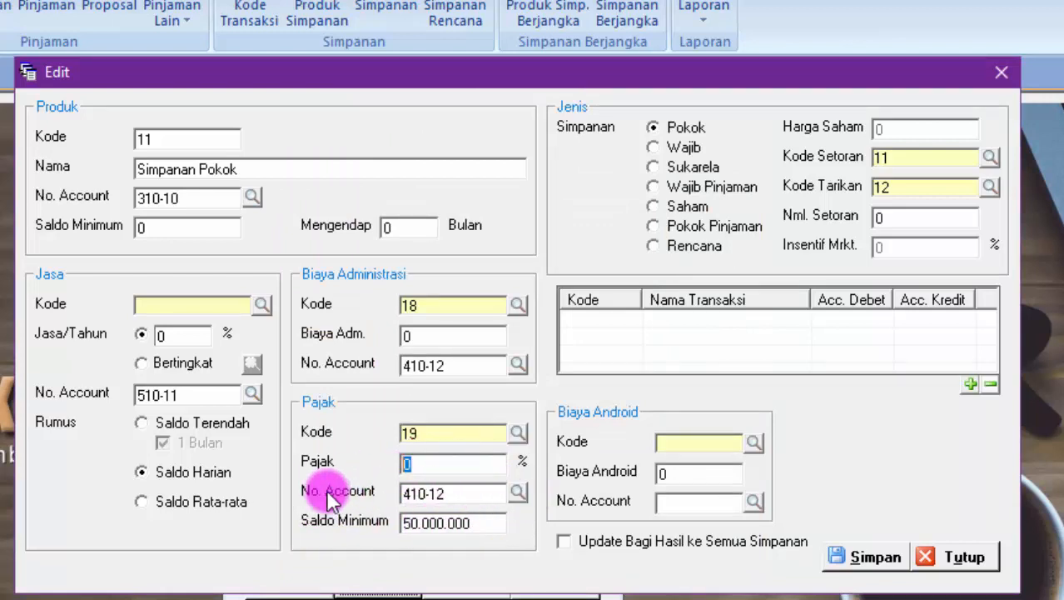
{"action": "left_click", "coordinate": [518, 493]}
{"action": "left_click_drag", "start_coordinate": [782, 198], "coordinate": [775, 362]}
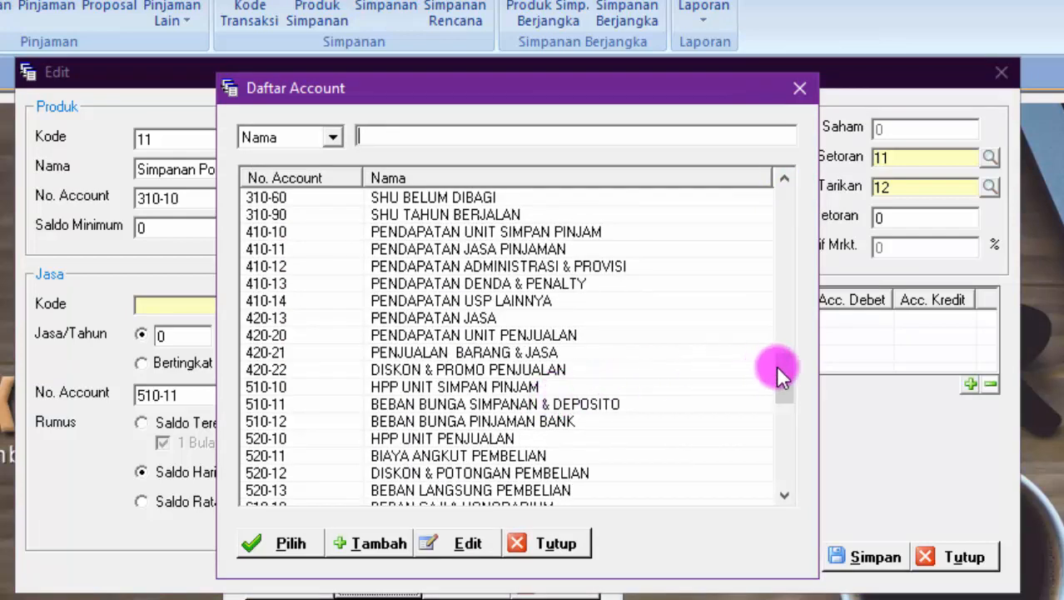
{"action": "left_click_drag", "start_coordinate": [784, 370], "coordinate": [784, 362]}
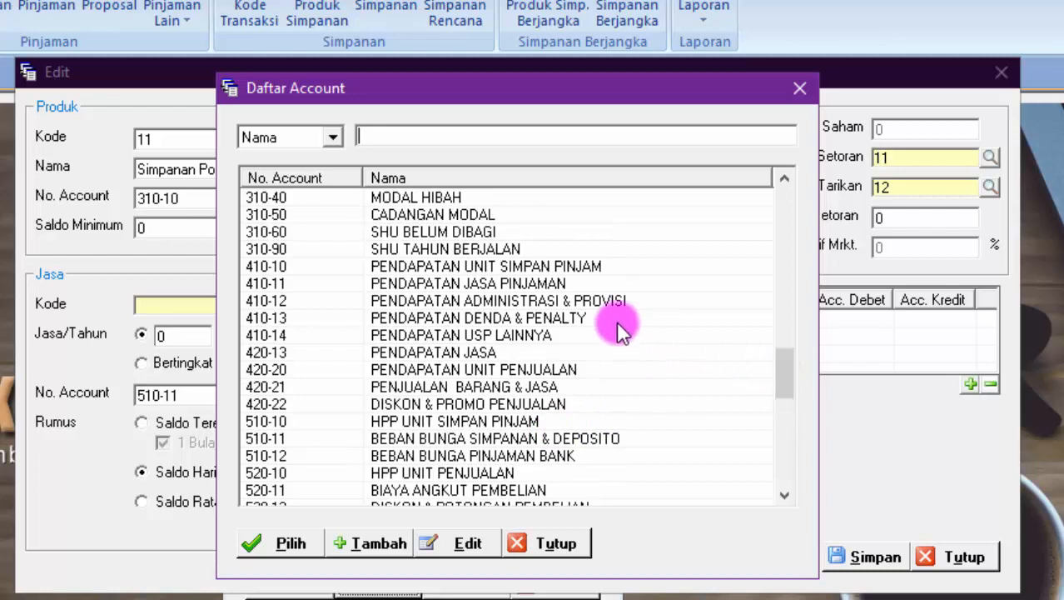
{"action": "left_click", "coordinate": [587, 305]}
{"action": "left_click", "coordinate": [285, 542]}
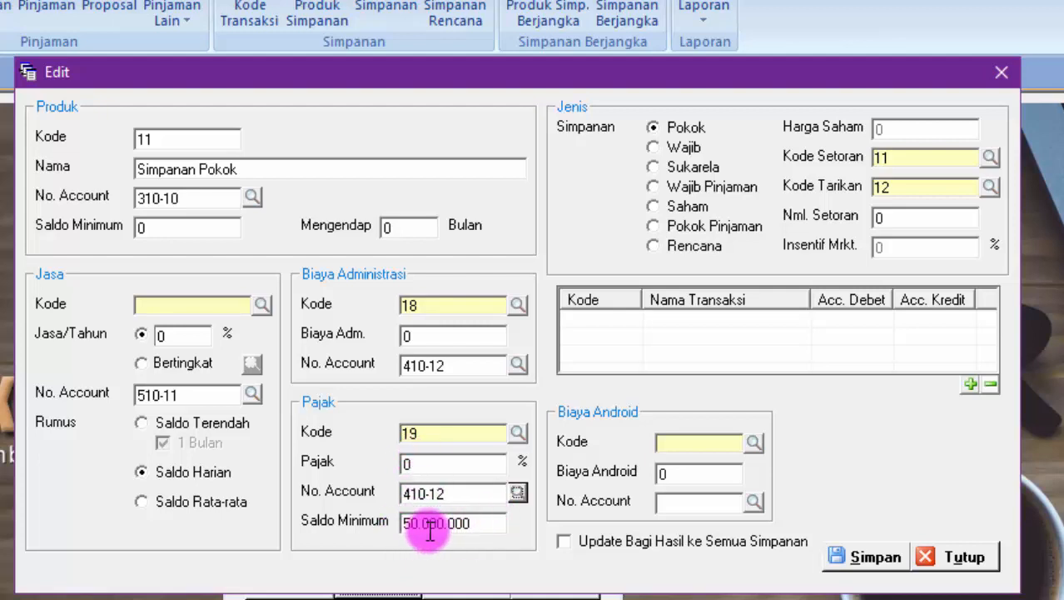
Save the edited Simpanan Pokok product and return to the savings product list.
{"action": "double_click", "coordinate": [425, 464]}
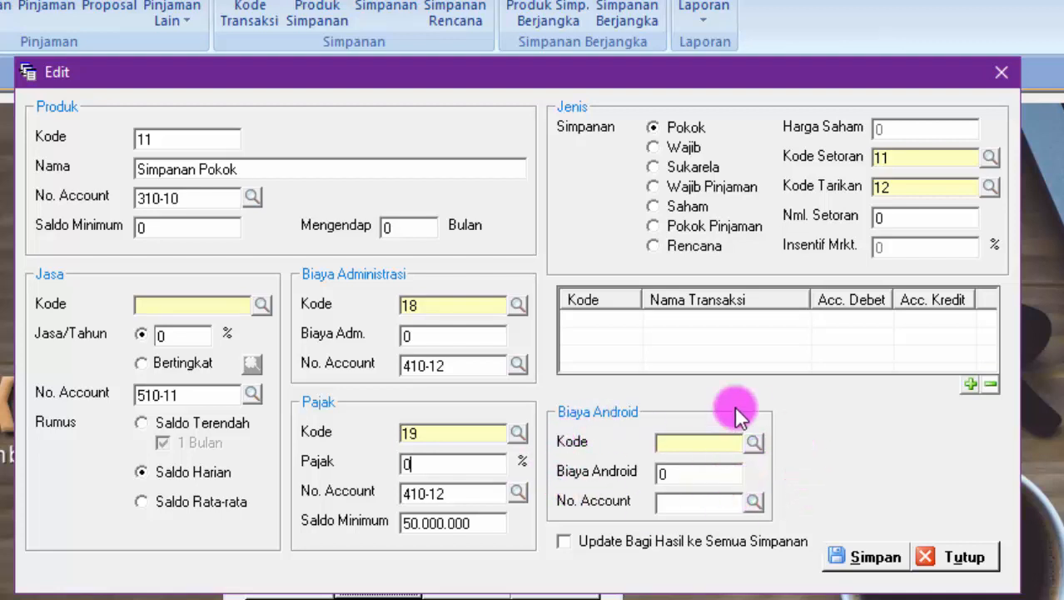
{"action": "left_click", "coordinate": [866, 558]}
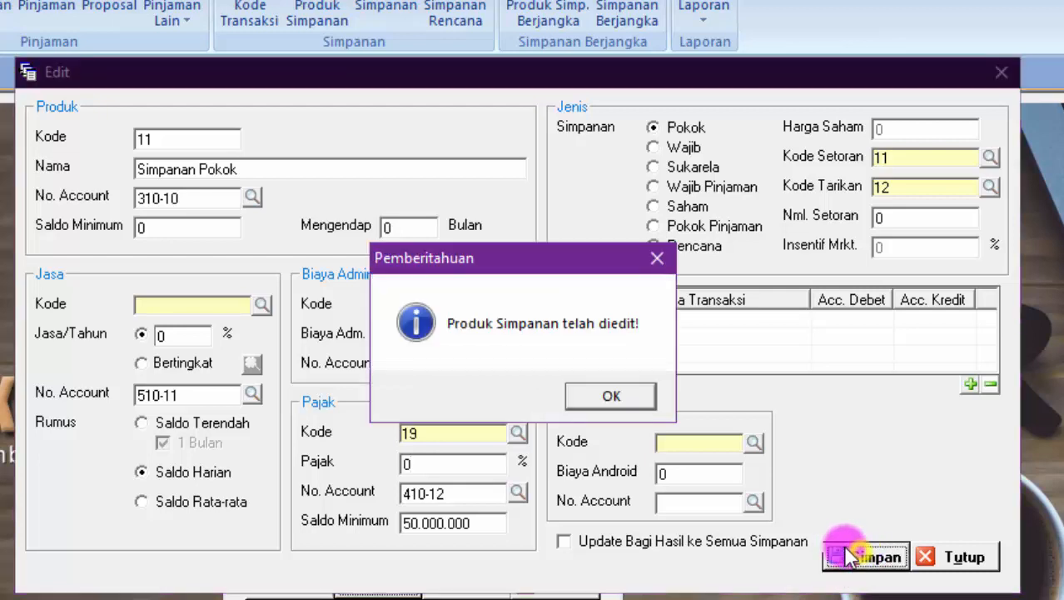
{"action": "left_click", "coordinate": [607, 396]}
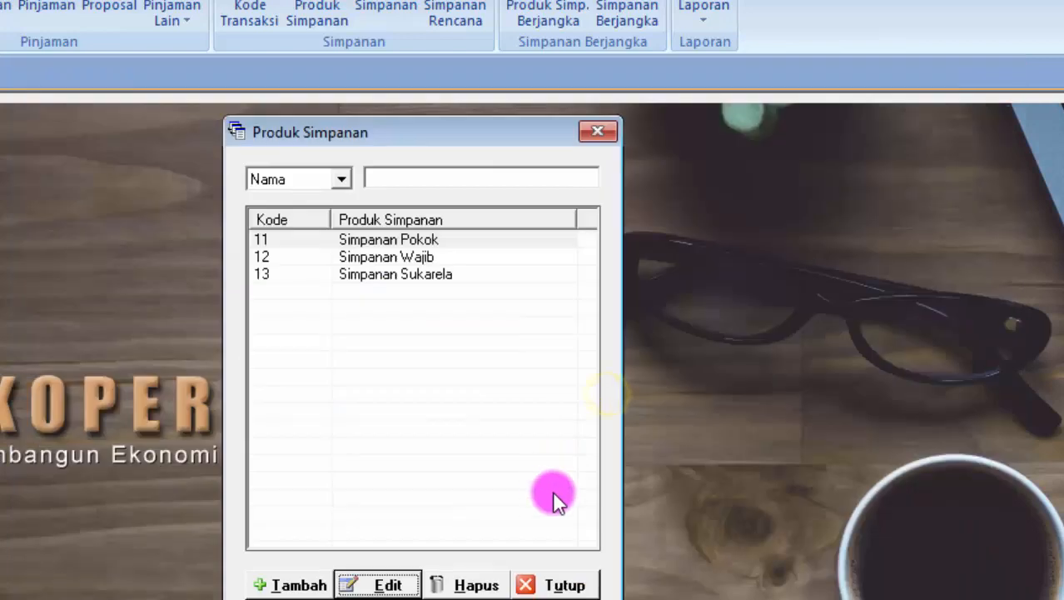
Review the settings of the Simpanan Wajib product and close them without saving.
{"action": "left_click", "coordinate": [394, 255]}
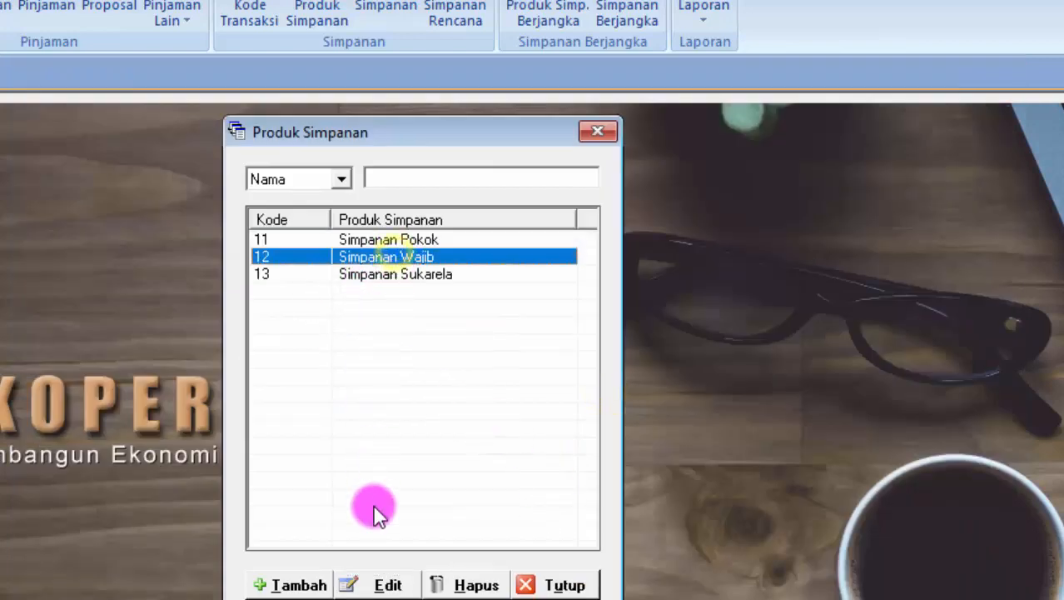
{"action": "left_click", "coordinate": [377, 584]}
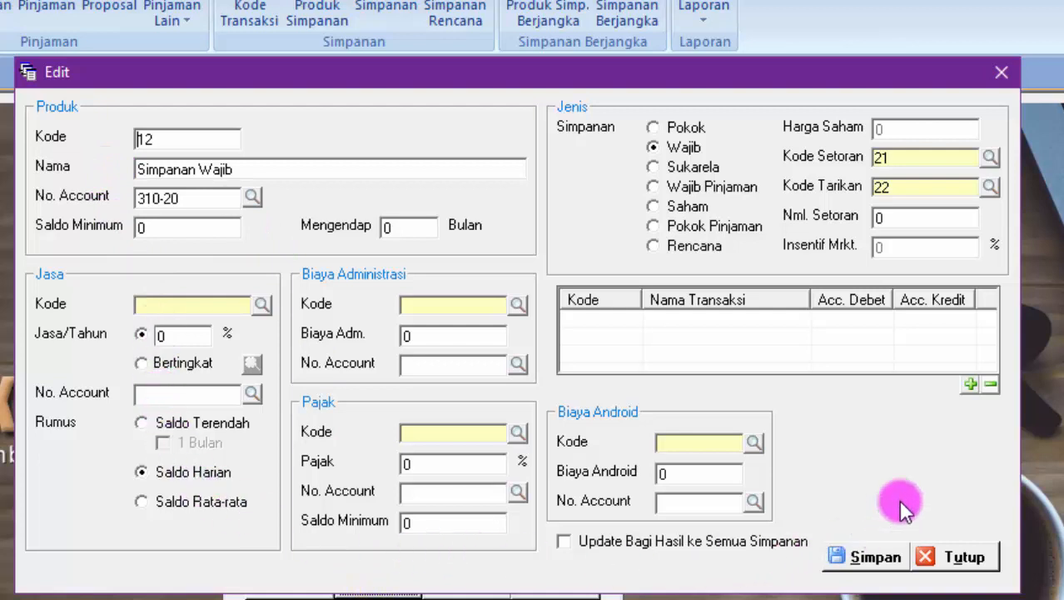
{"action": "left_click", "coordinate": [966, 558]}
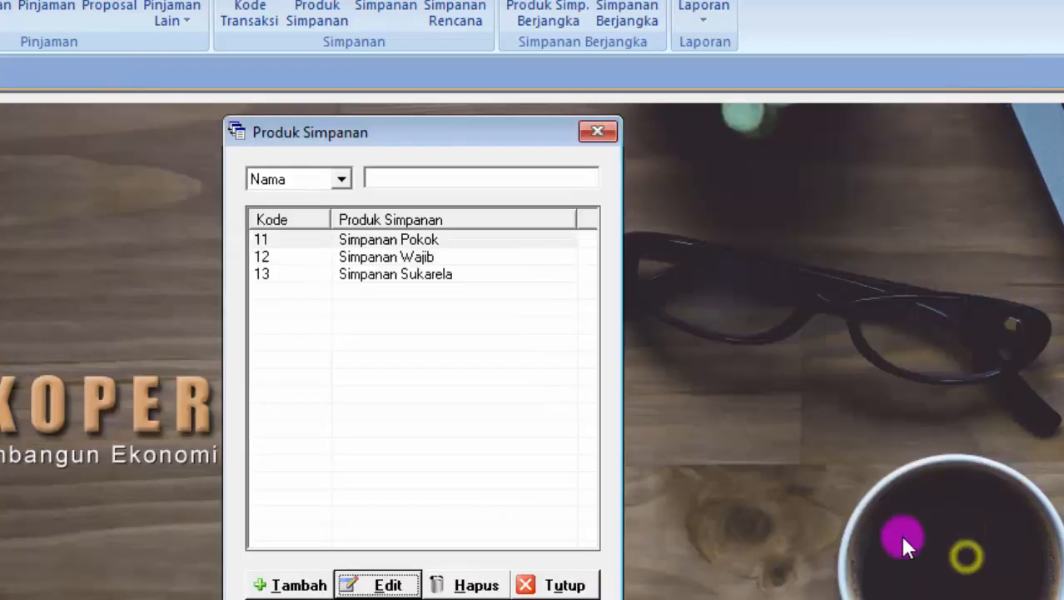
Open the Simpanan Sukarela product for editing, choose Saldo Rata-rata as its Jasa formula, and save the product.
{"action": "left_click", "coordinate": [438, 273]}
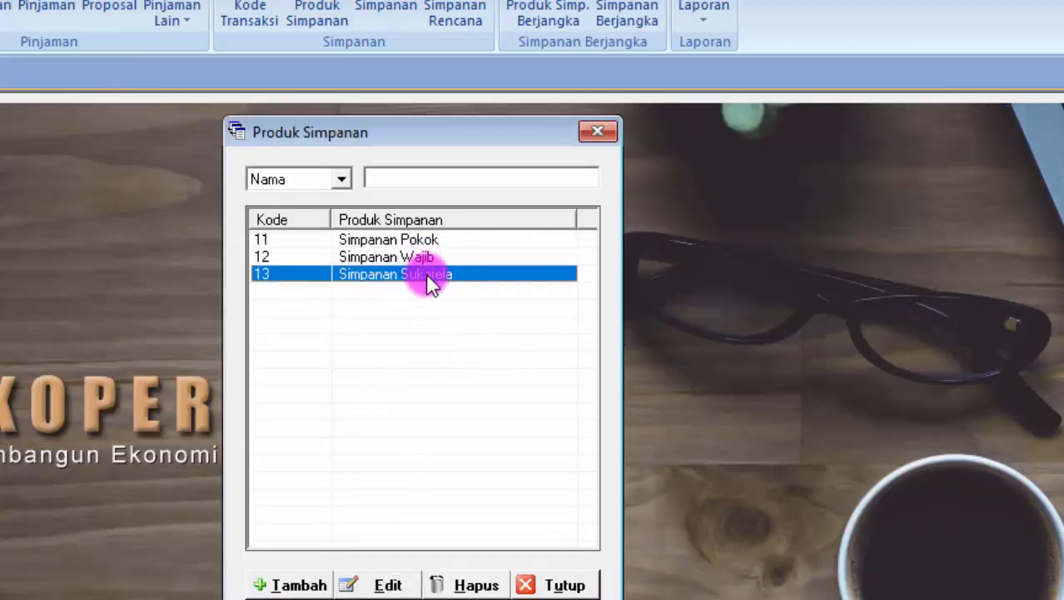
{"action": "left_click", "coordinate": [383, 579]}
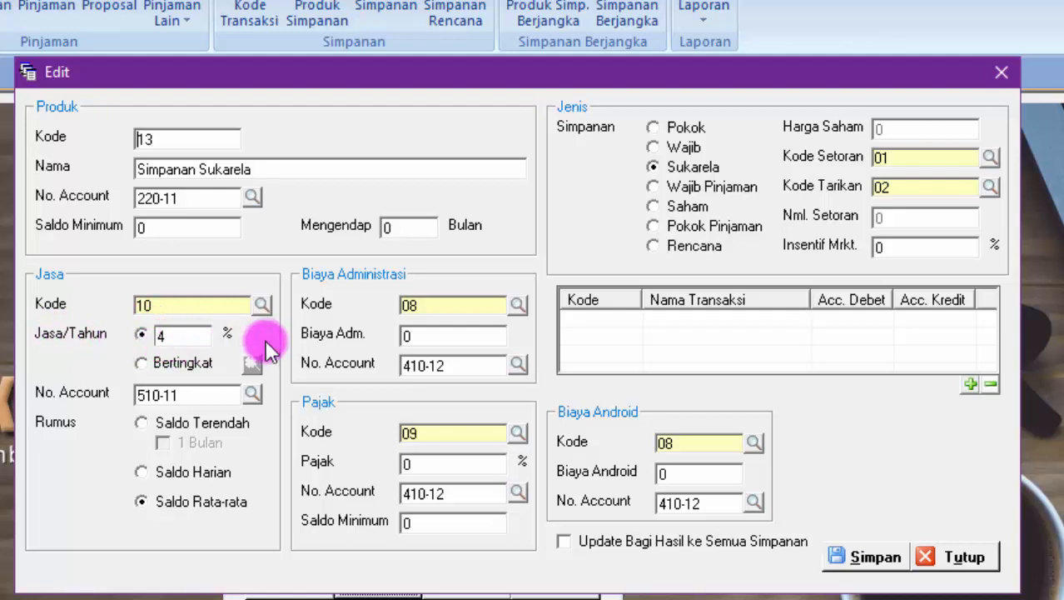
{"action": "left_click", "coordinate": [167, 501]}
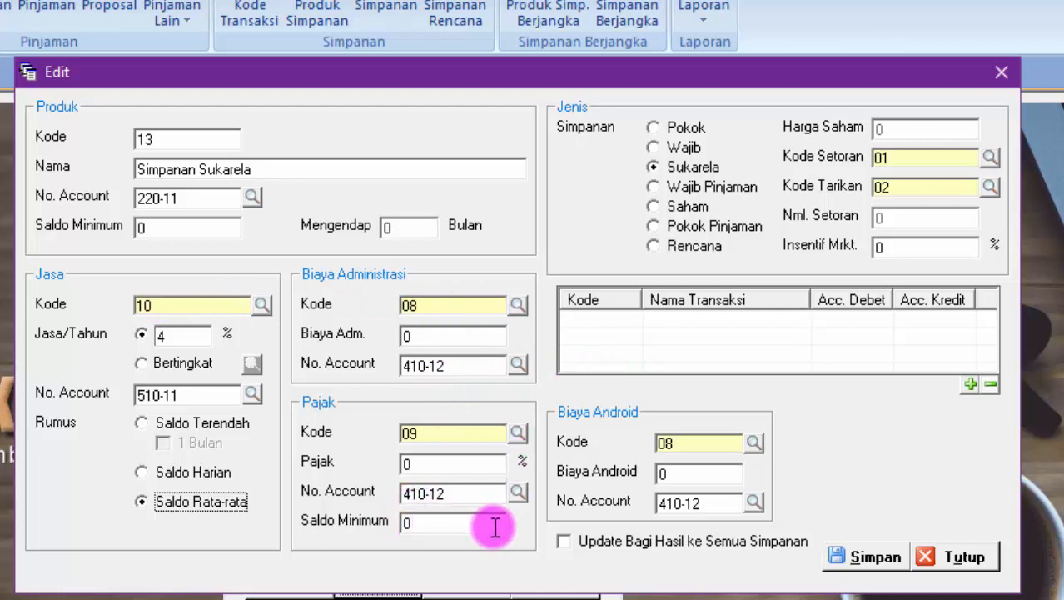
{"action": "left_click", "coordinate": [424, 523]}
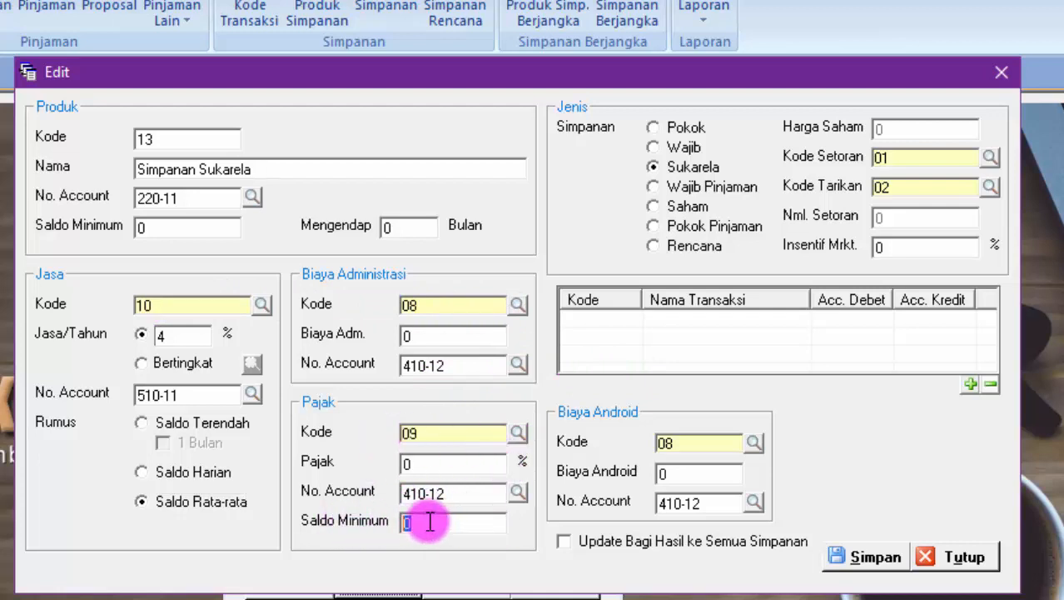
{"action": "double_click", "coordinate": [431, 521]}
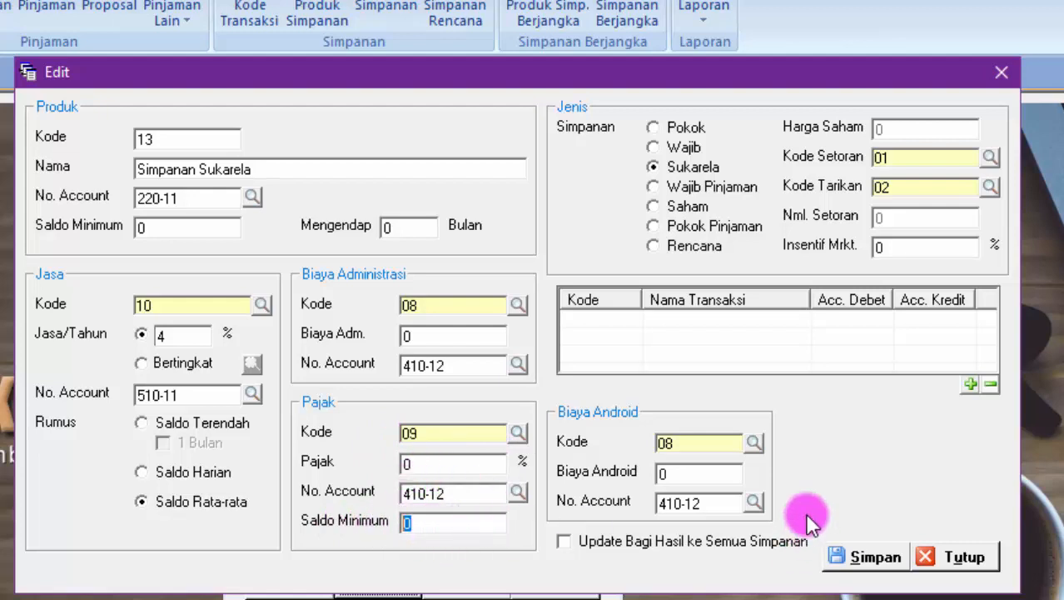
{"action": "left_click", "coordinate": [878, 558]}
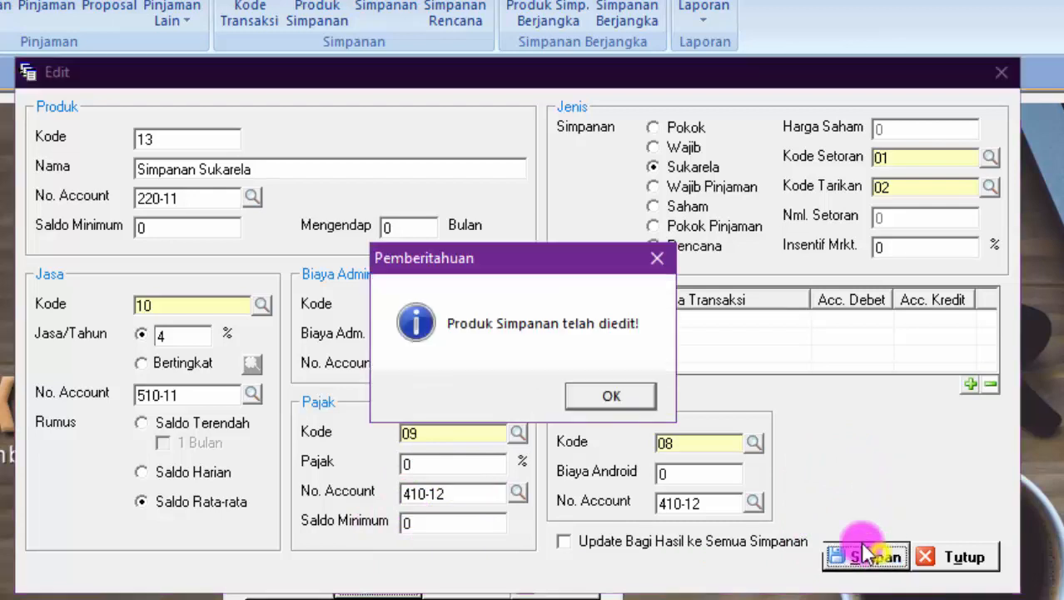
{"action": "left_click", "coordinate": [602, 388]}
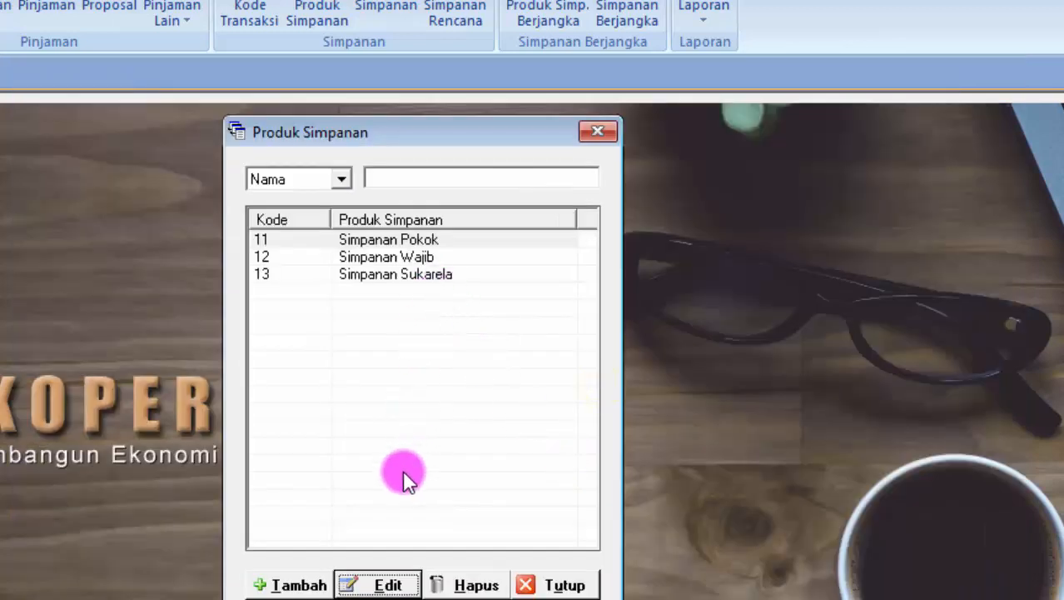